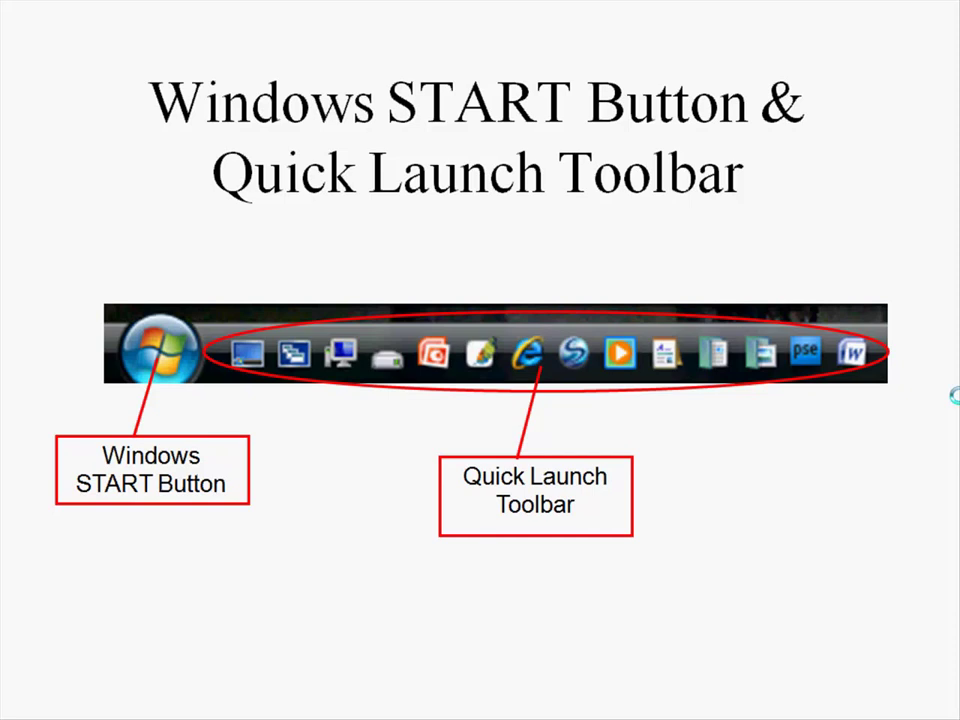
pyautogui.click(955, 395)
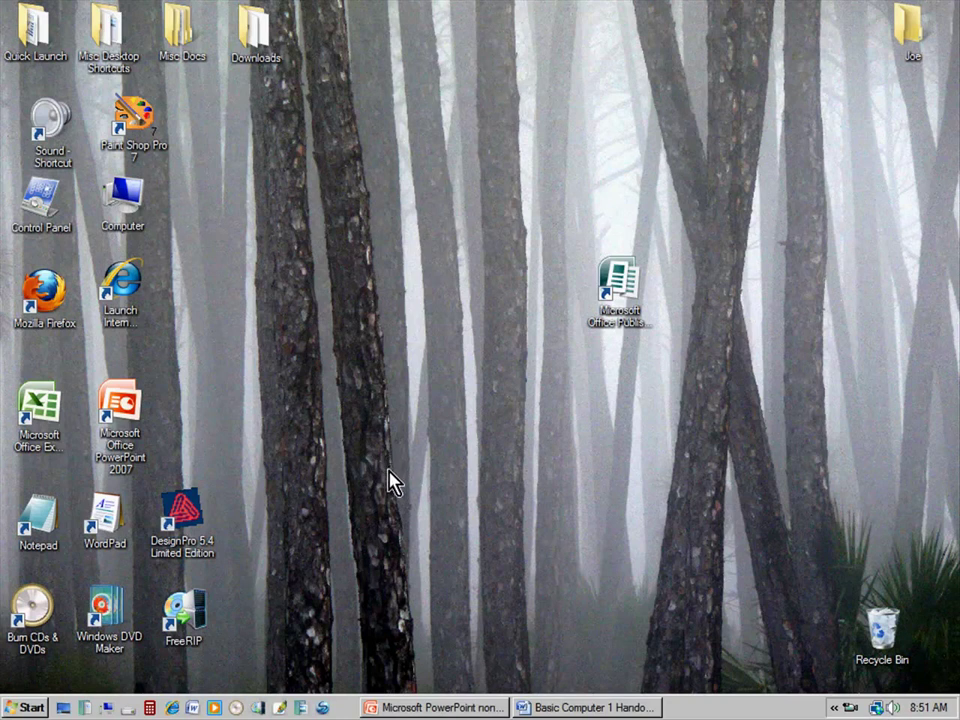
# Launch Calculator from the Accessories programs and move its window toward the middle of the desktop.
pyautogui.click(30, 708)
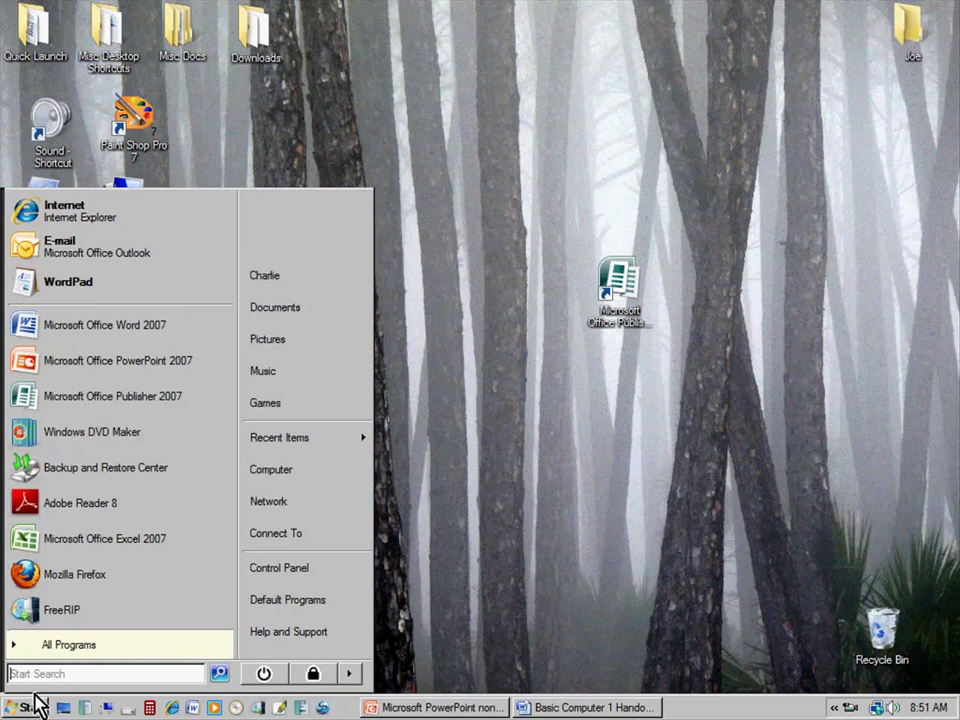
pyautogui.click(148, 648)
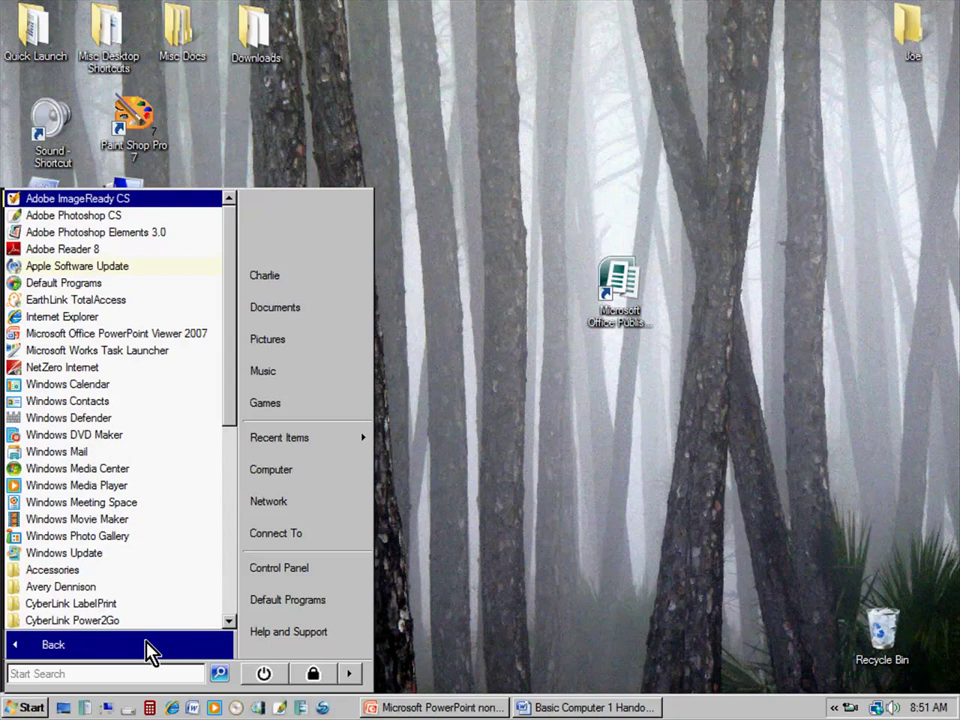
pyautogui.click(20, 570)
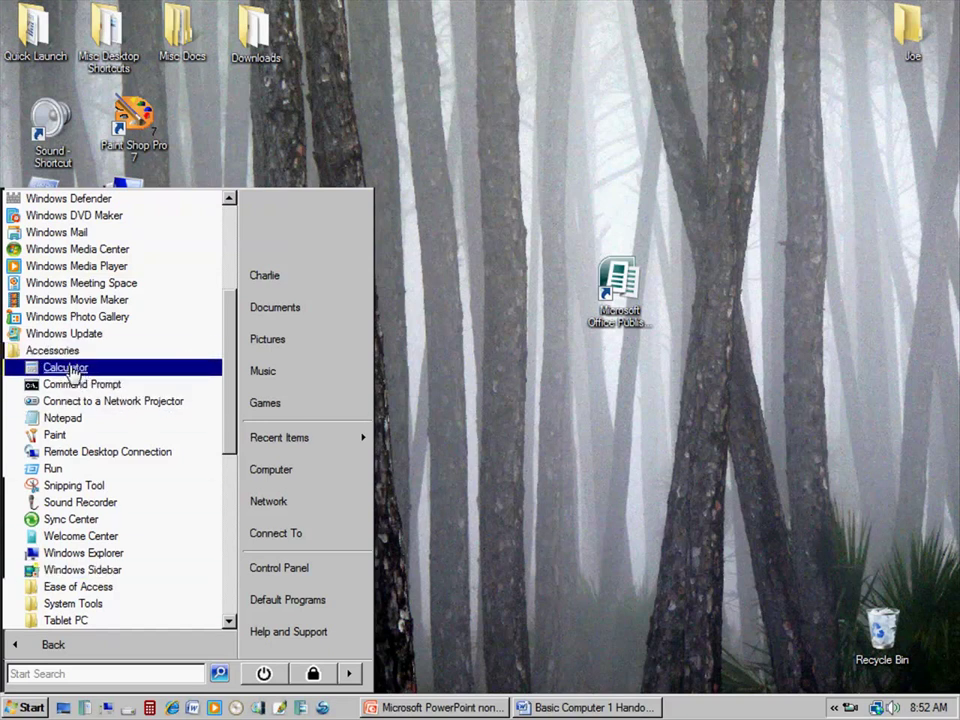
pyautogui.click(60, 368)
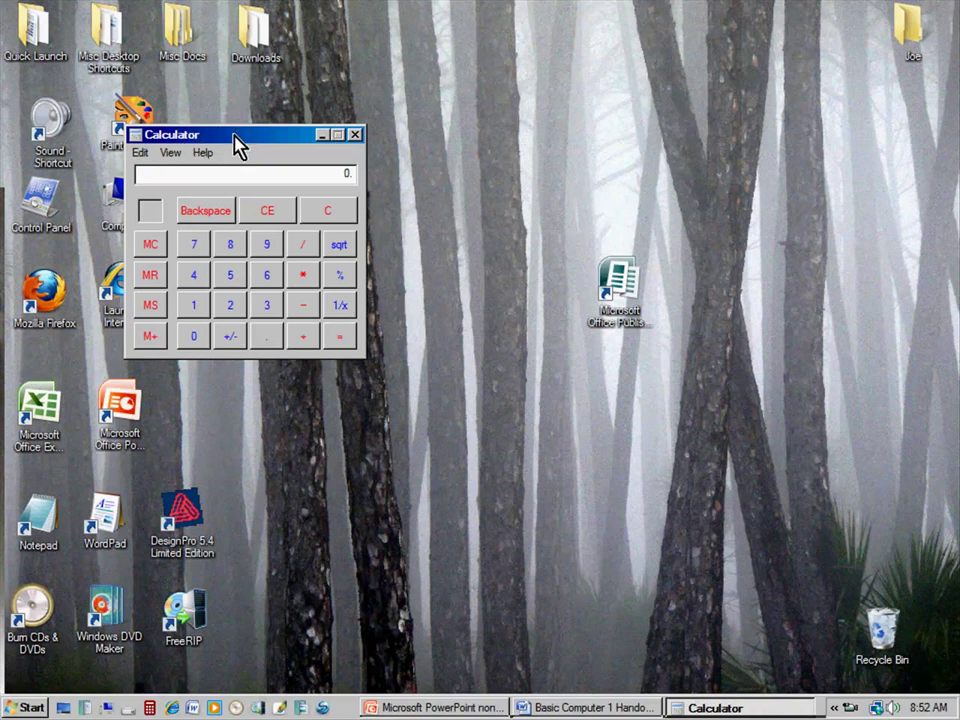
pyautogui.moveTo(233, 134); pyautogui.dragTo(433, 221)
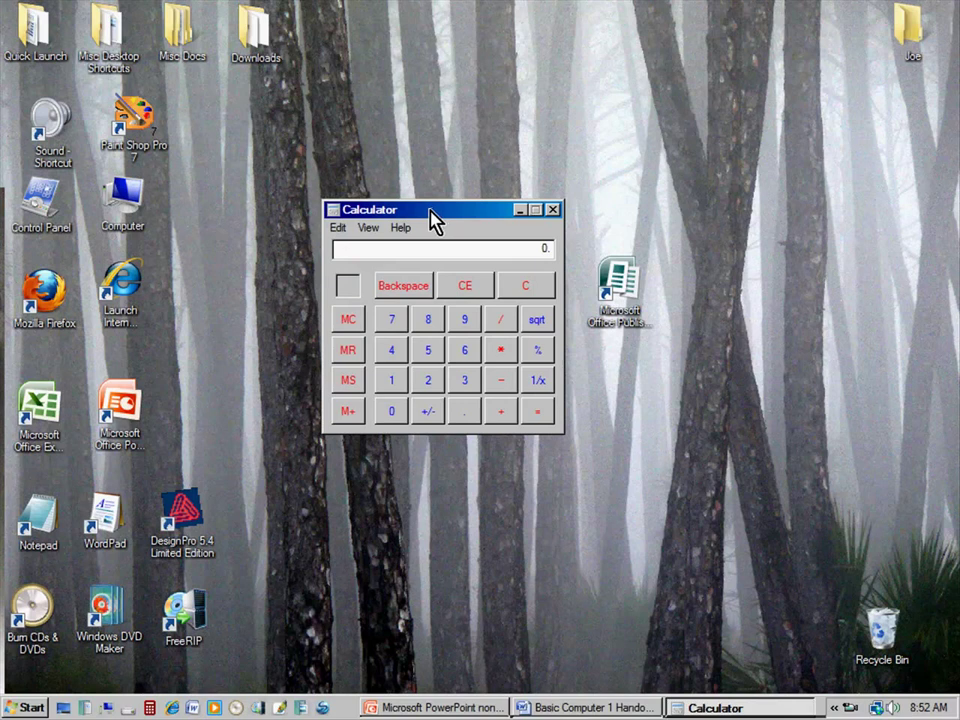
# Calculate 2 + 2 in Calculator.
pyautogui.click(428, 381)
pyautogui.click(504, 418)
pyautogui.click(429, 384)
pyautogui.click(545, 415)
# Clear the previous result, calculate 25 * 4, and close Calculator.
pyautogui.click(527, 285)
pyautogui.click(432, 385)
pyautogui.click(430, 356)
pyautogui.click(503, 355)
pyautogui.click(392, 352)
pyautogui.click(536, 412)
pyautogui.click(555, 211)
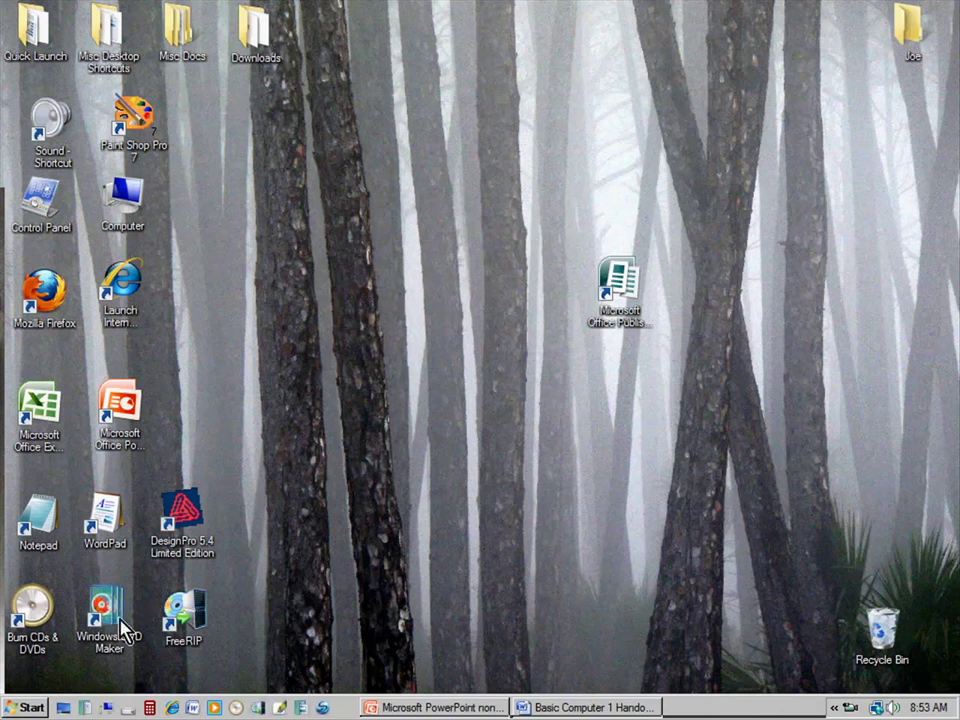
# Open the Games folder and launch Spider Solitaire from its list of games.
pyautogui.click(25, 709)
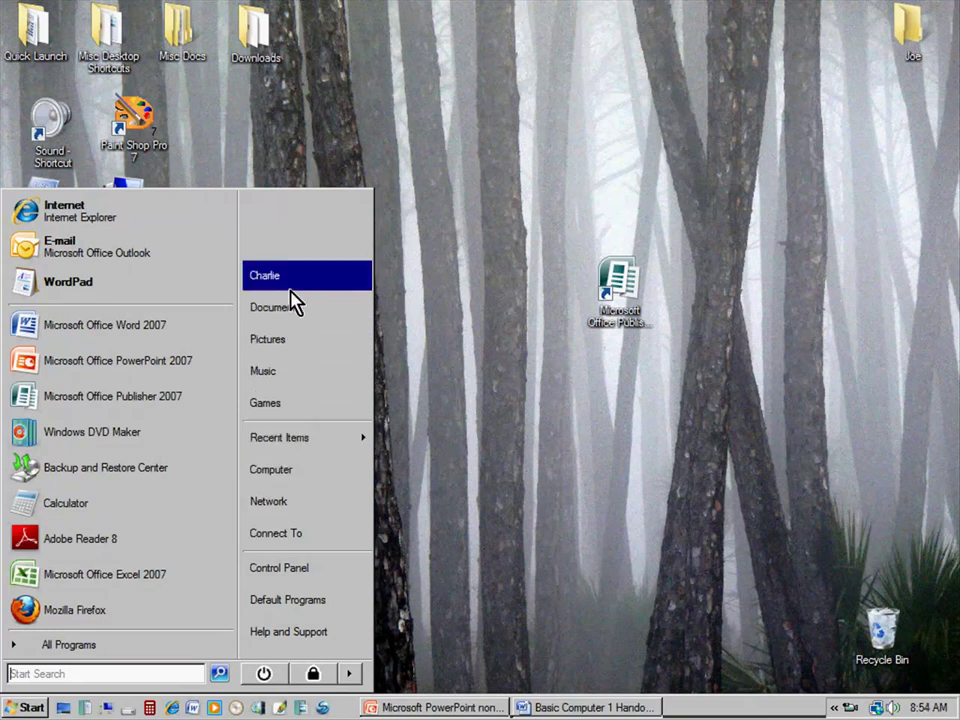
pyautogui.click(294, 404)
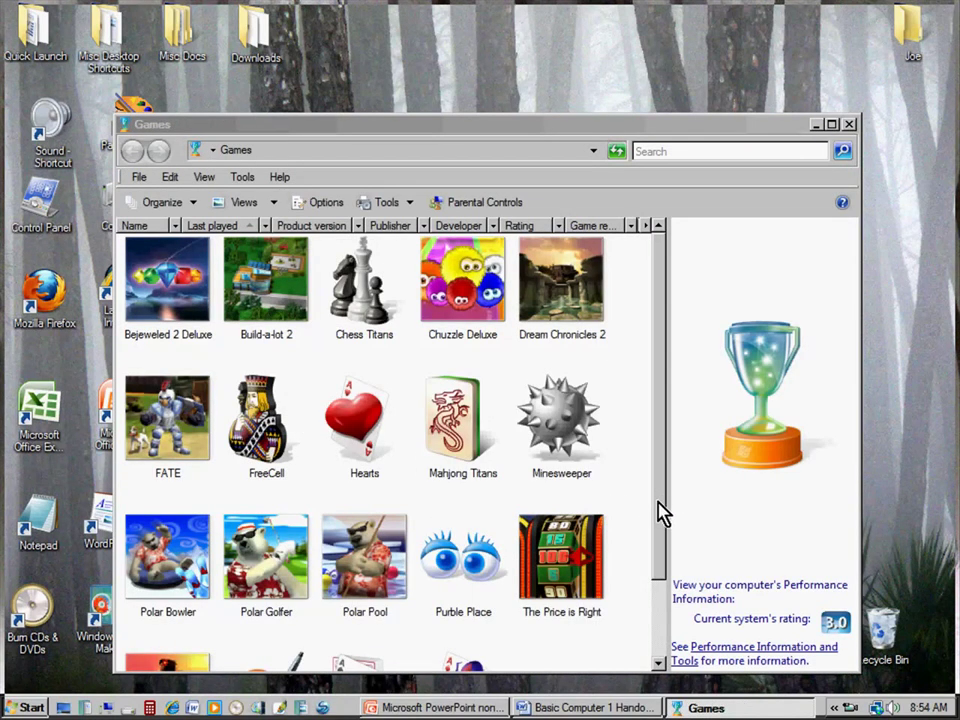
pyautogui.moveTo(660, 513); pyautogui.dragTo(657, 592)
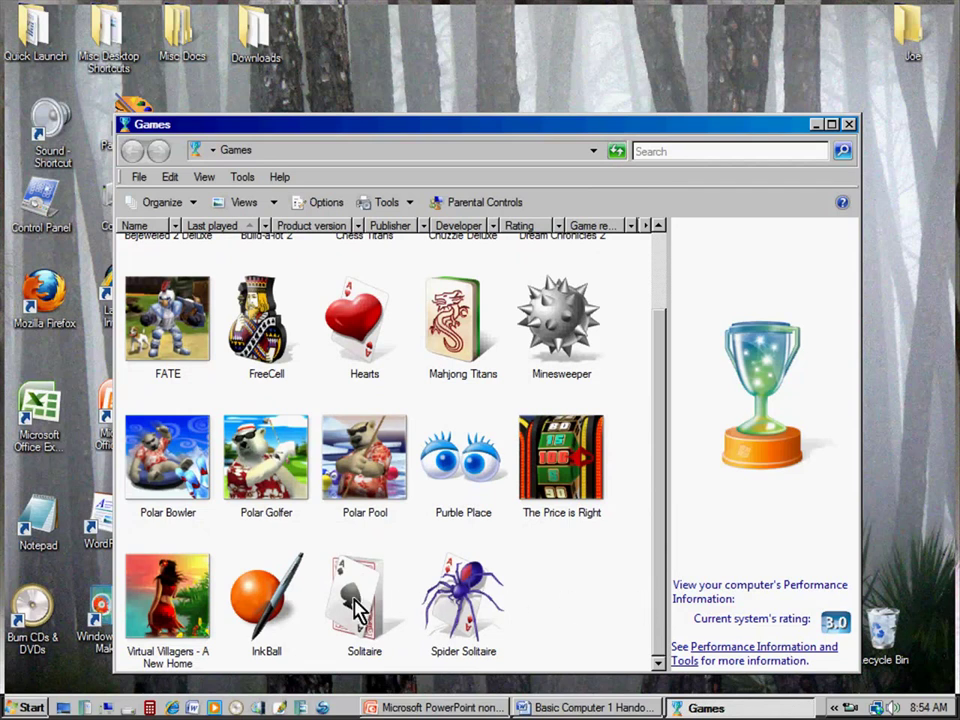
pyautogui.click(460, 603)
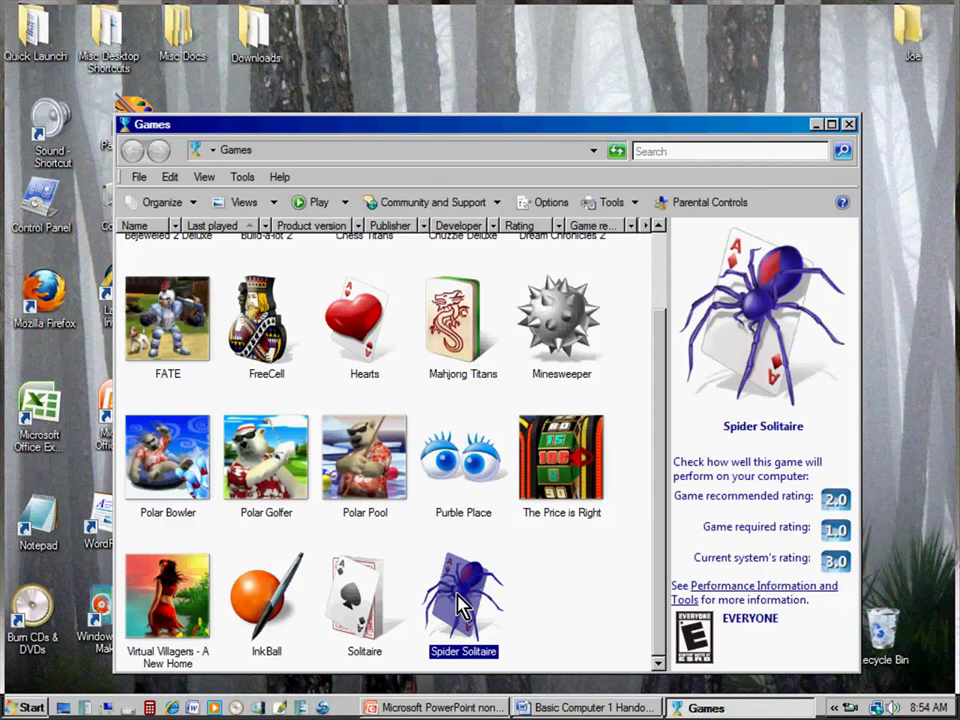
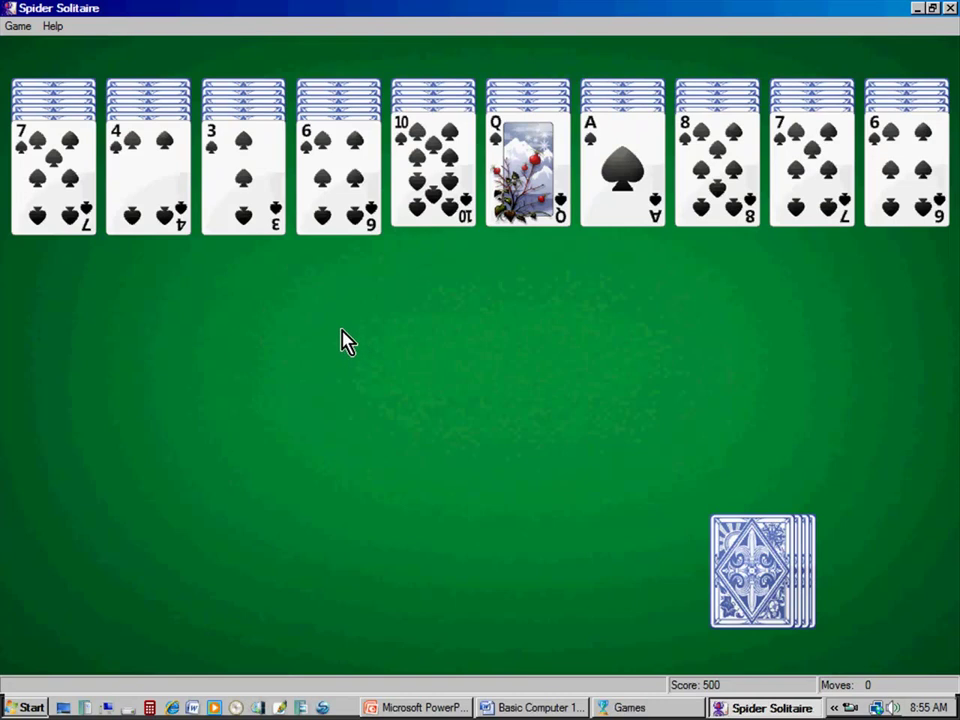
# Build spade runs by placing the 3 on the 4, queen on king, 7 on 8 and both 6s on 7s, and deal another row.
pyautogui.click(268, 228)
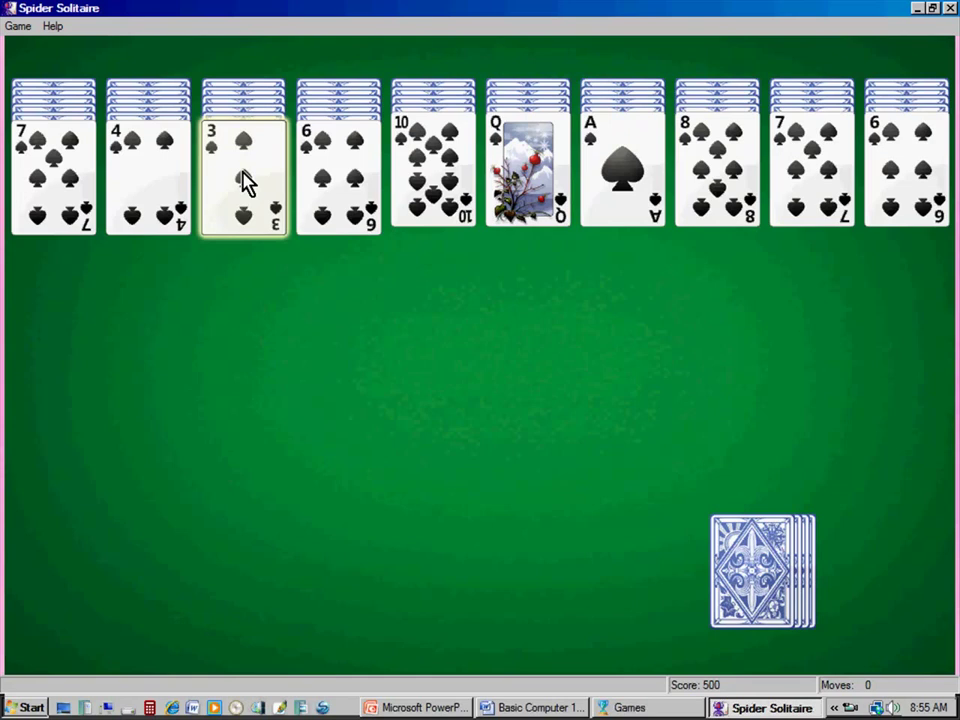
pyautogui.moveTo(242, 186); pyautogui.dragTo(148, 214)
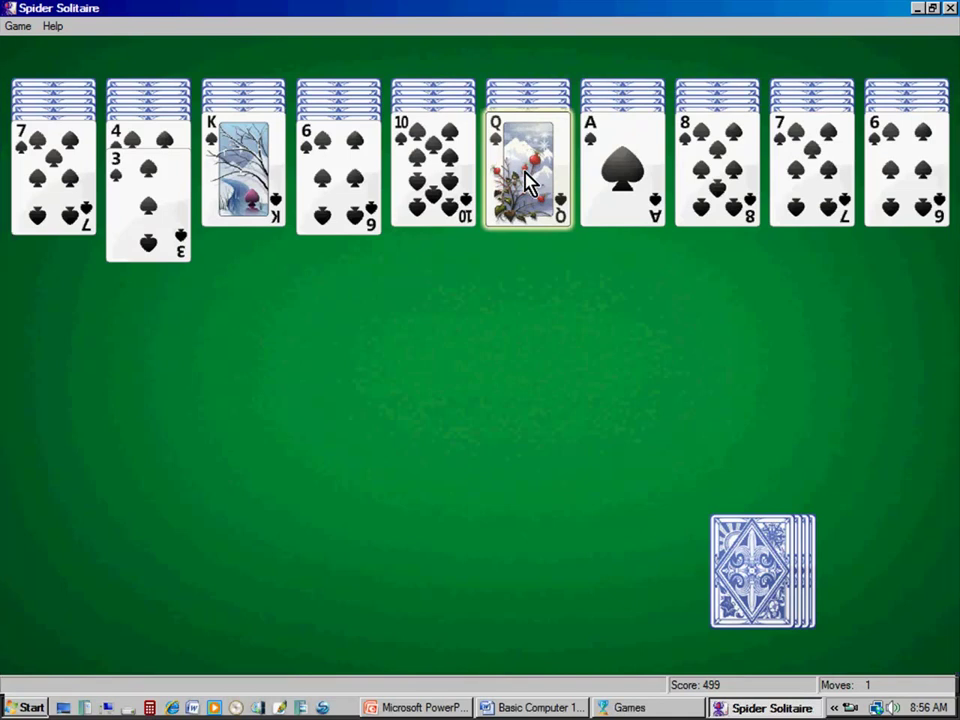
pyautogui.moveTo(521, 189); pyautogui.dragTo(243, 215)
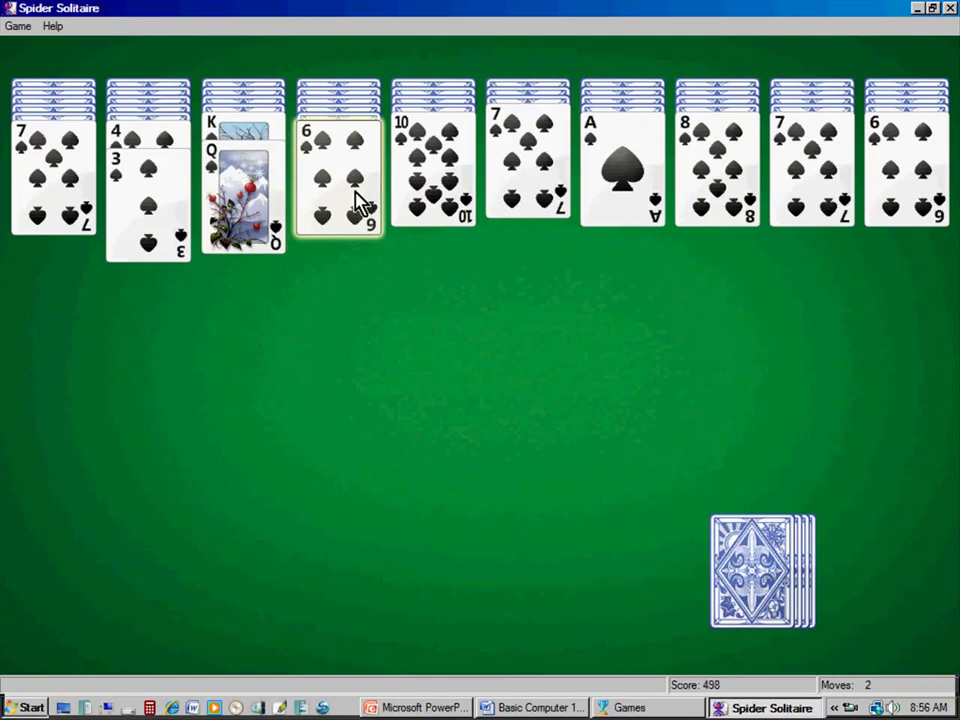
pyautogui.moveTo(342, 200); pyautogui.dragTo(538, 223)
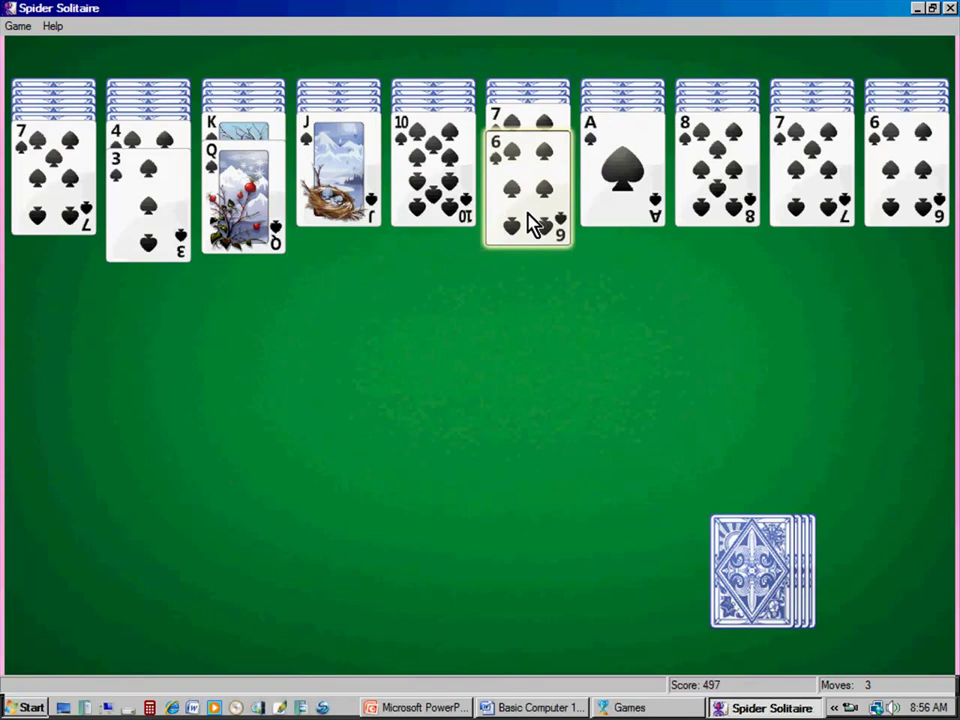
pyautogui.moveTo(897, 200); pyautogui.dragTo(718, 158)
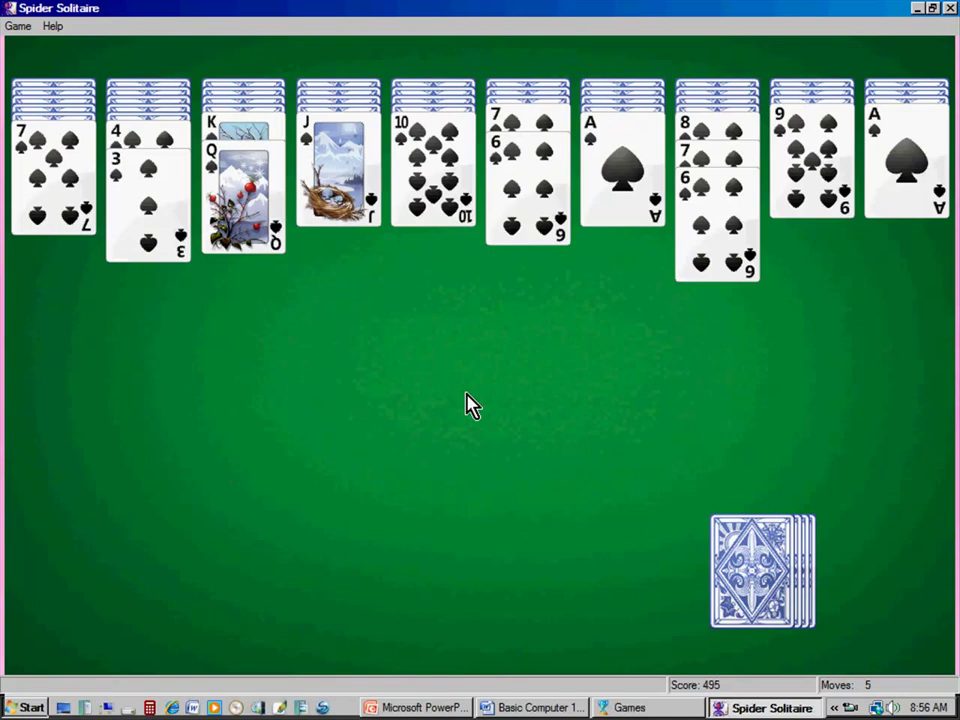
pyautogui.click(755, 568)
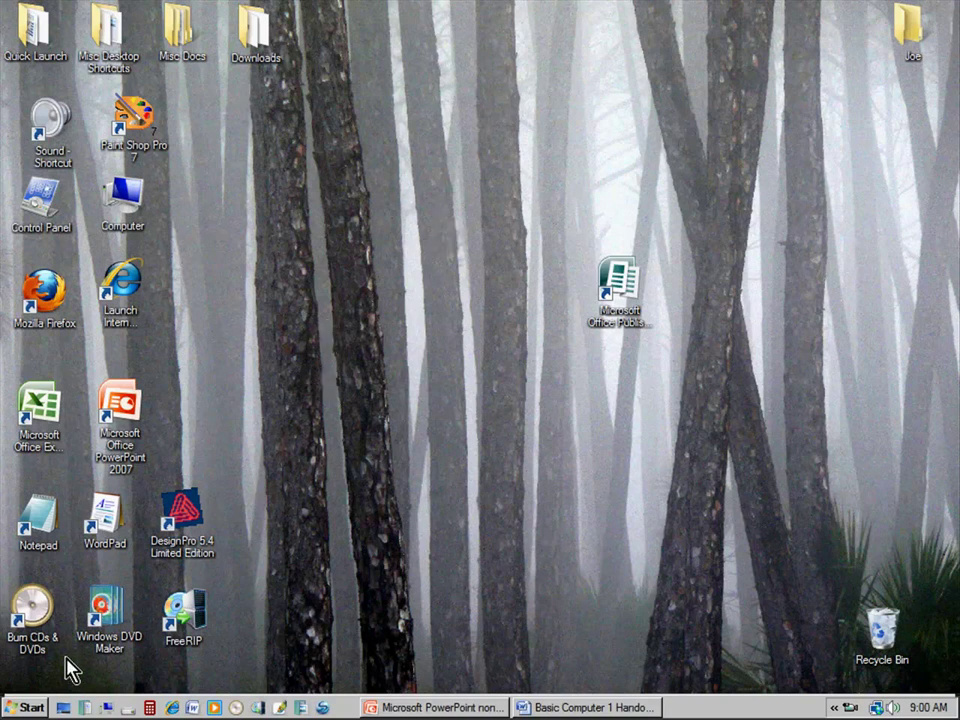
pyautogui.click(29, 711)
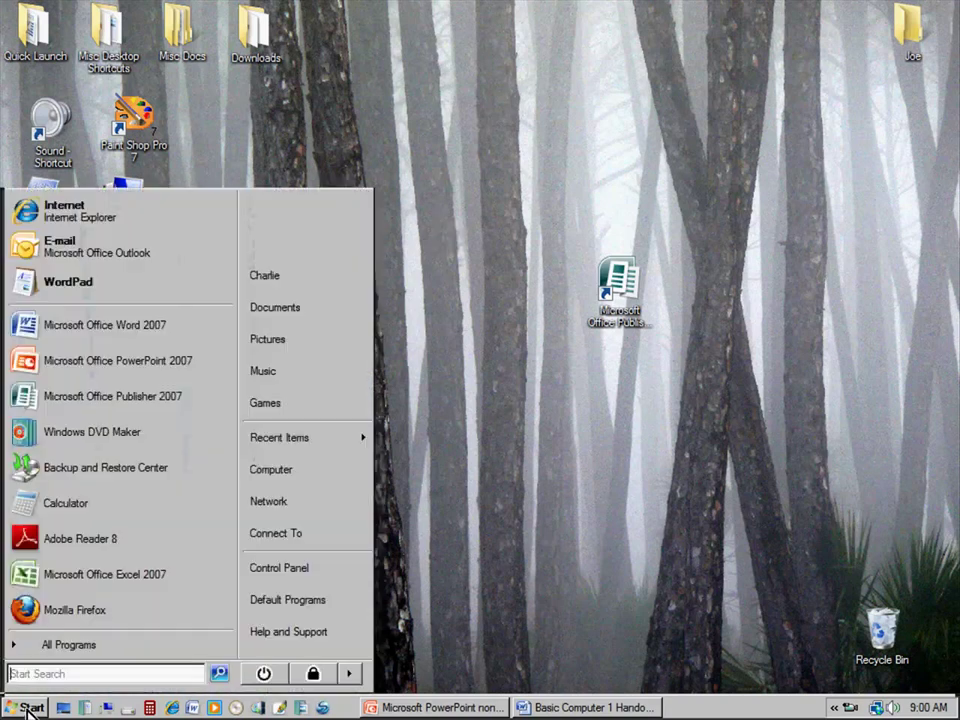
pyautogui.click(66, 656)
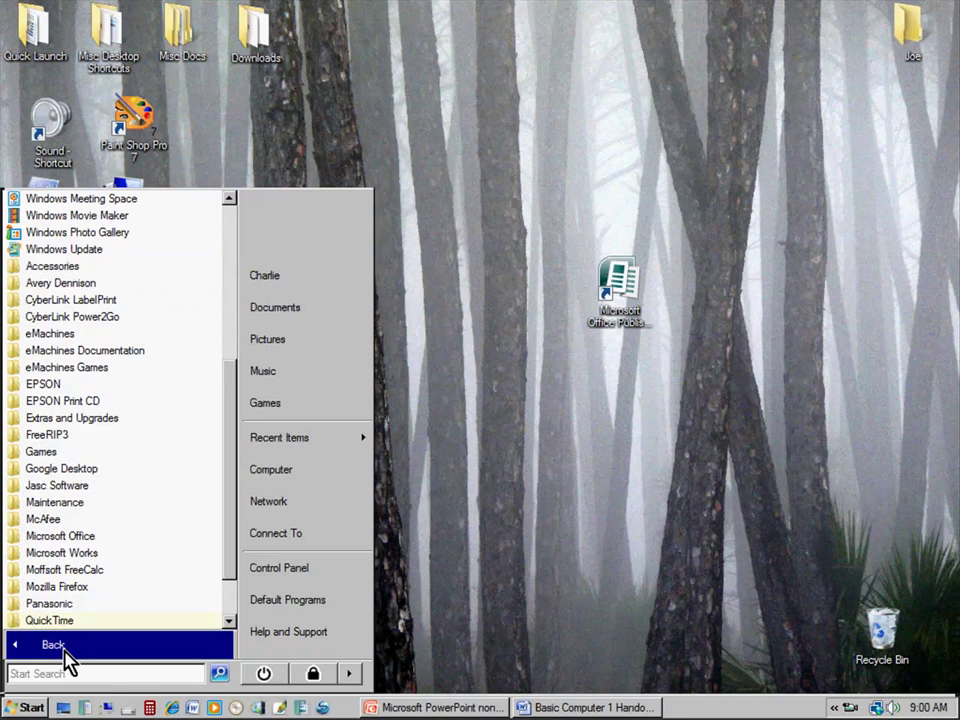
pyautogui.click(478, 505)
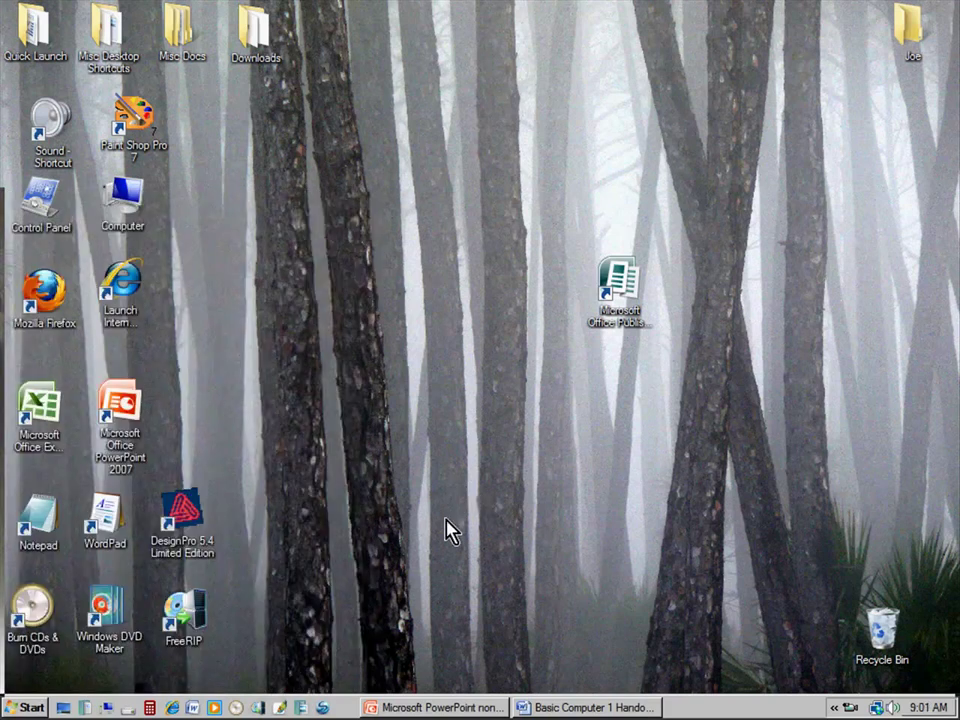
pyautogui.click(33, 709)
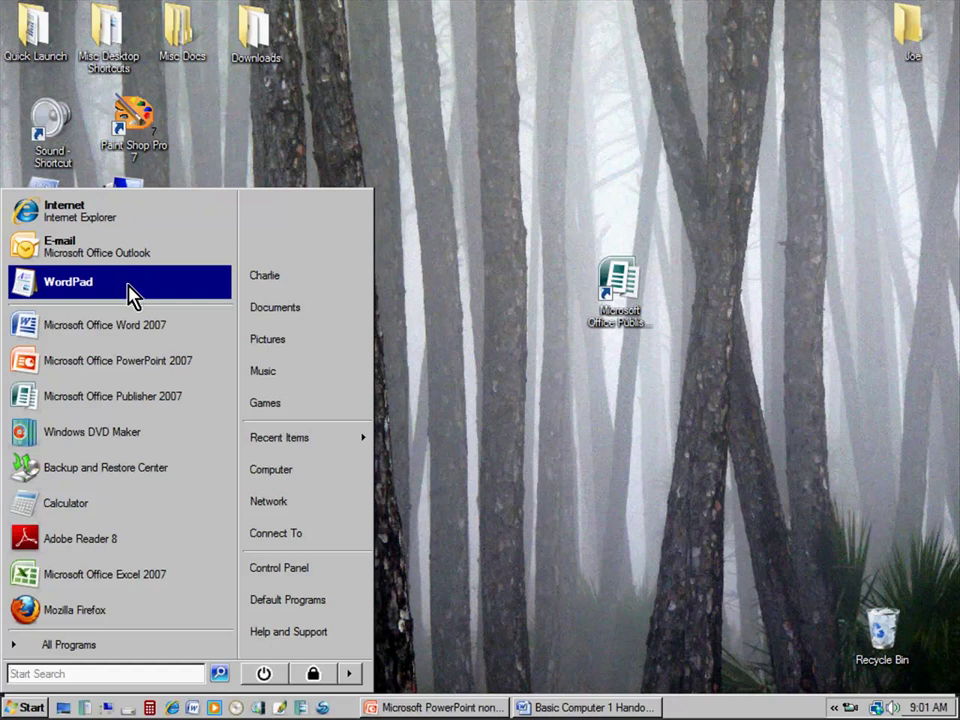
pyautogui.click(429, 303)
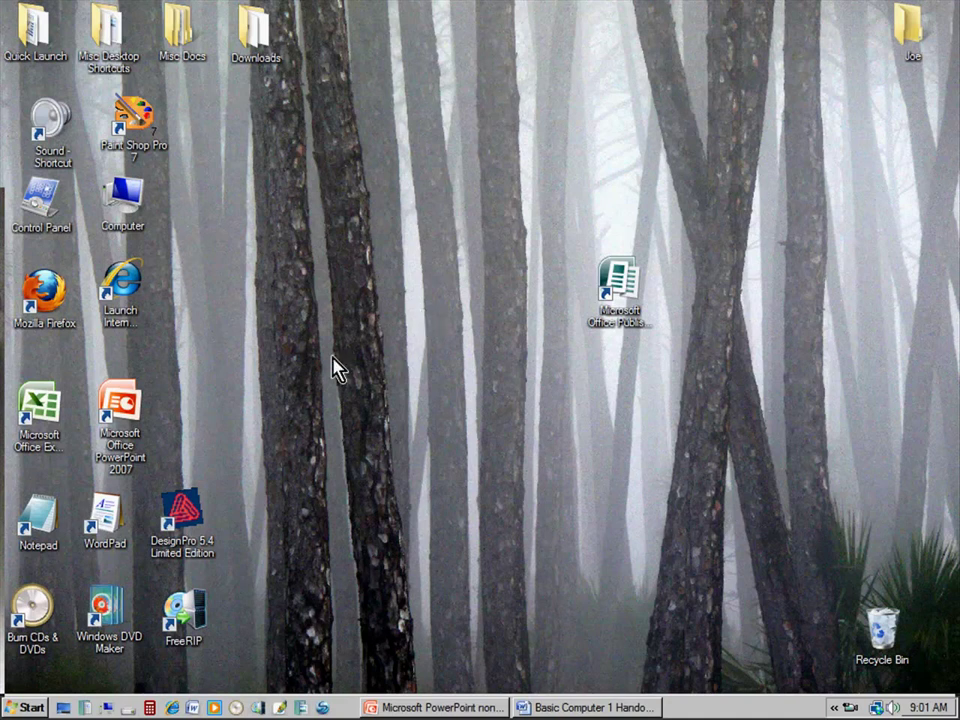
# Move the WordPad desktop shortcut to the open middle area of the desktop, near the Publisher shortcut.
pyautogui.click(104, 522)
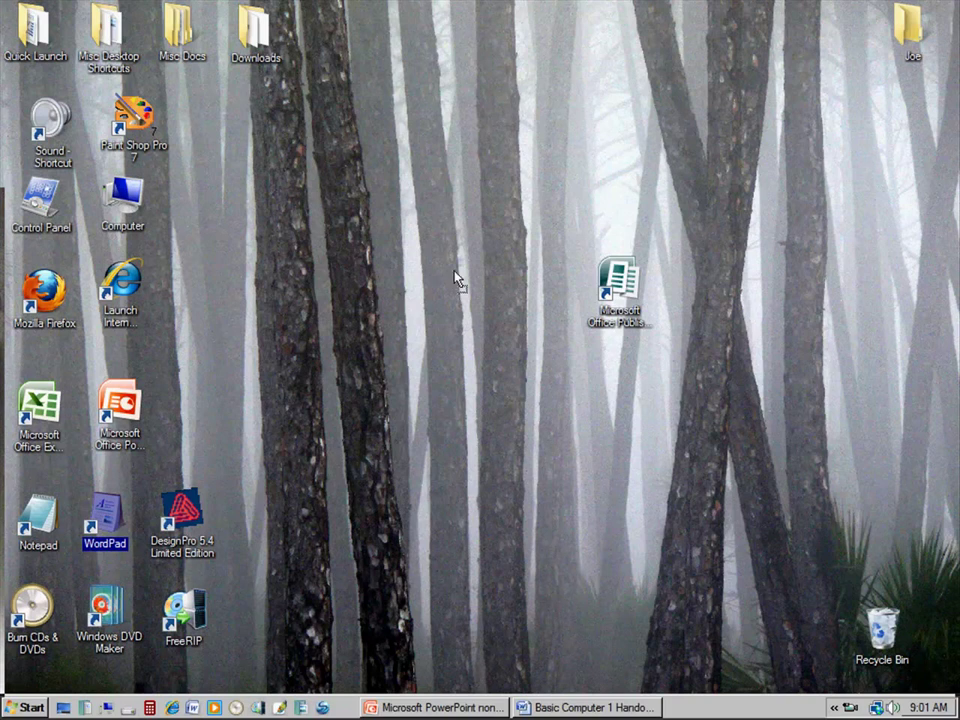
pyautogui.moveTo(447, 295); pyautogui.dragTo(444, 297)
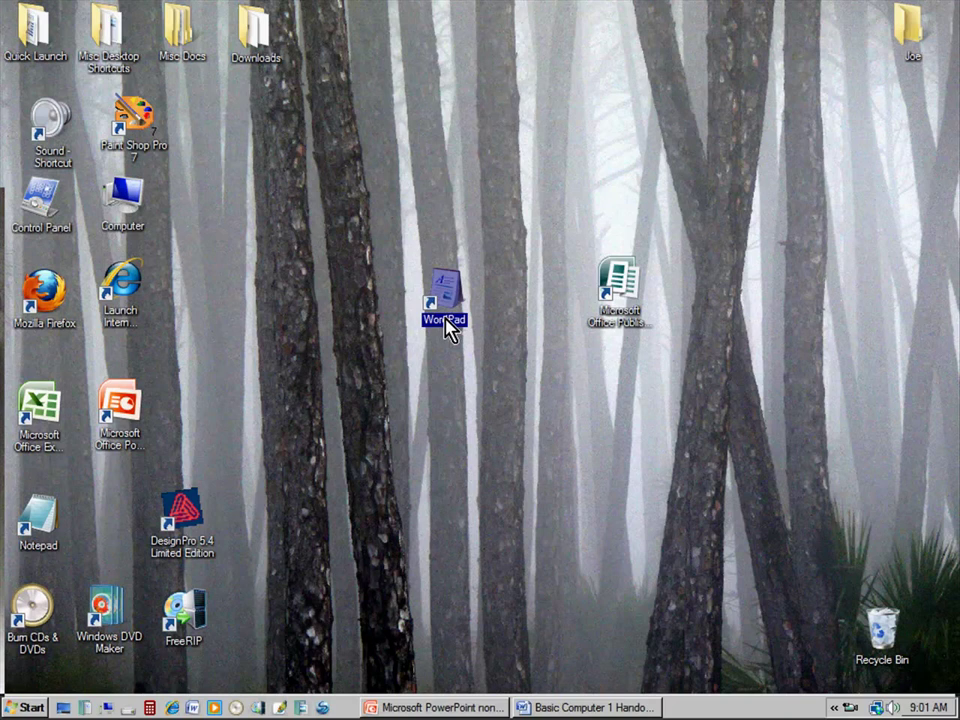
pyautogui.click(18, 710)
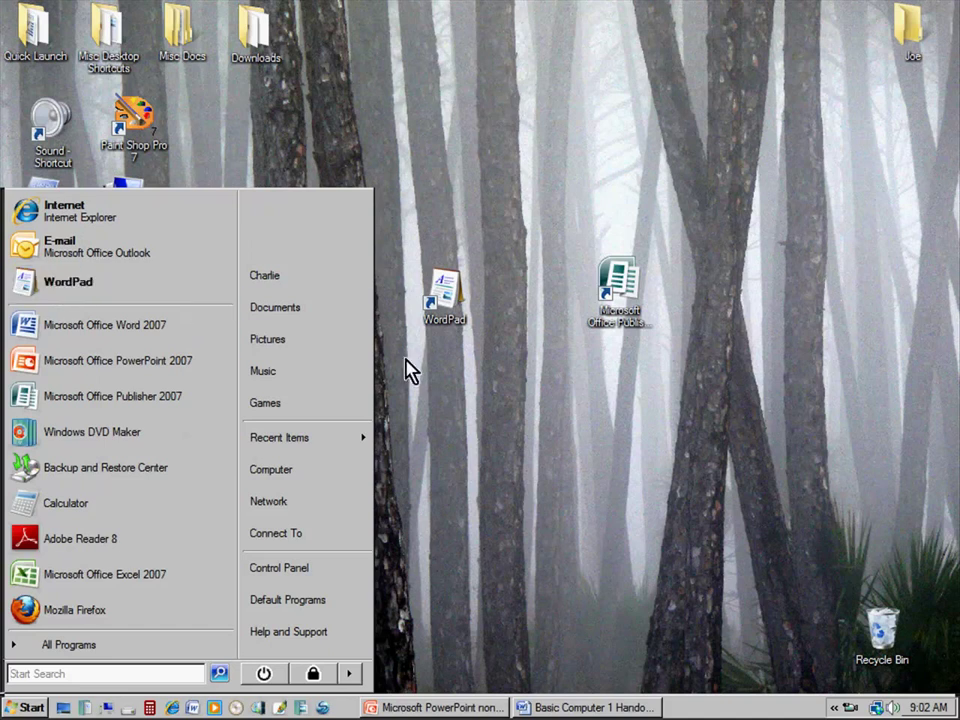
pyautogui.click(439, 396)
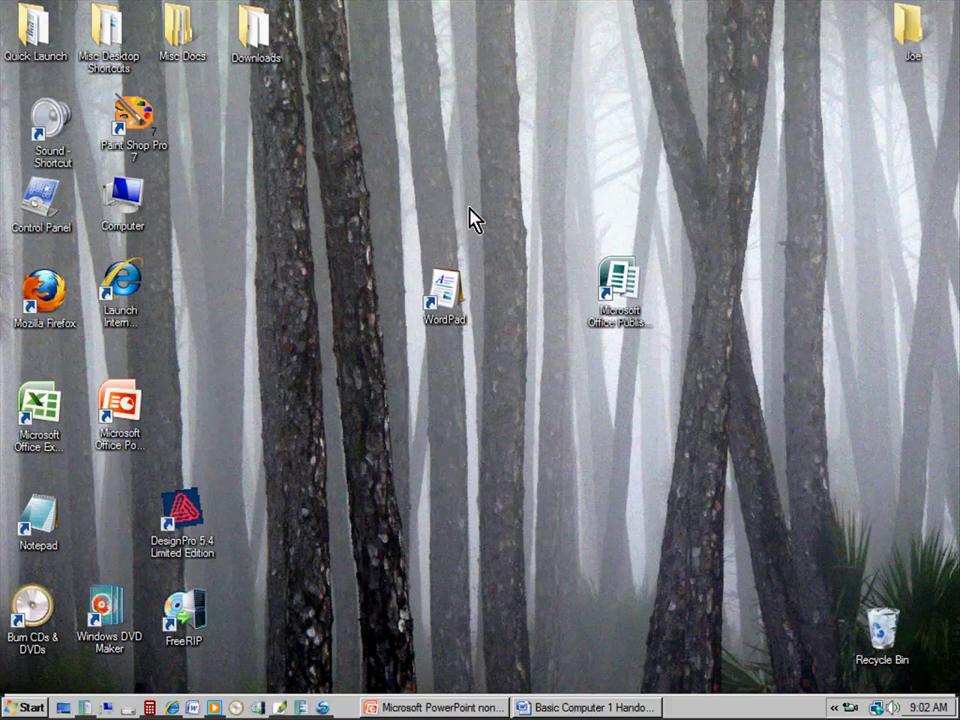
# Launch WordPad from its desktop shortcut and move its window closer to the centre of the desktop.
pyautogui.doubleClick(446, 296)
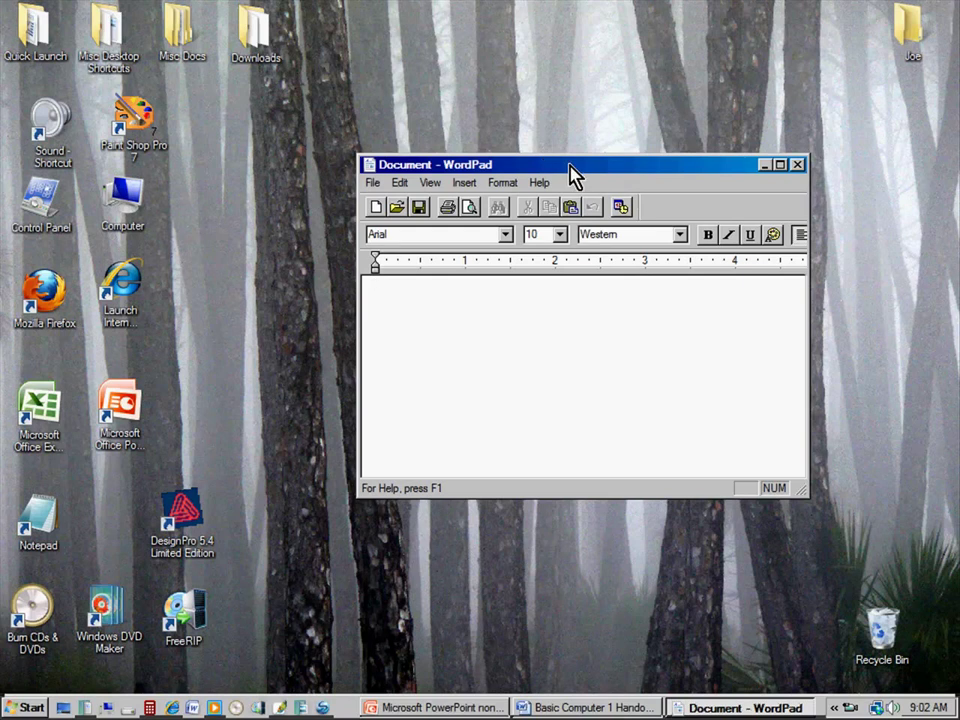
pyautogui.moveTo(575, 176); pyautogui.dragTo(485, 190)
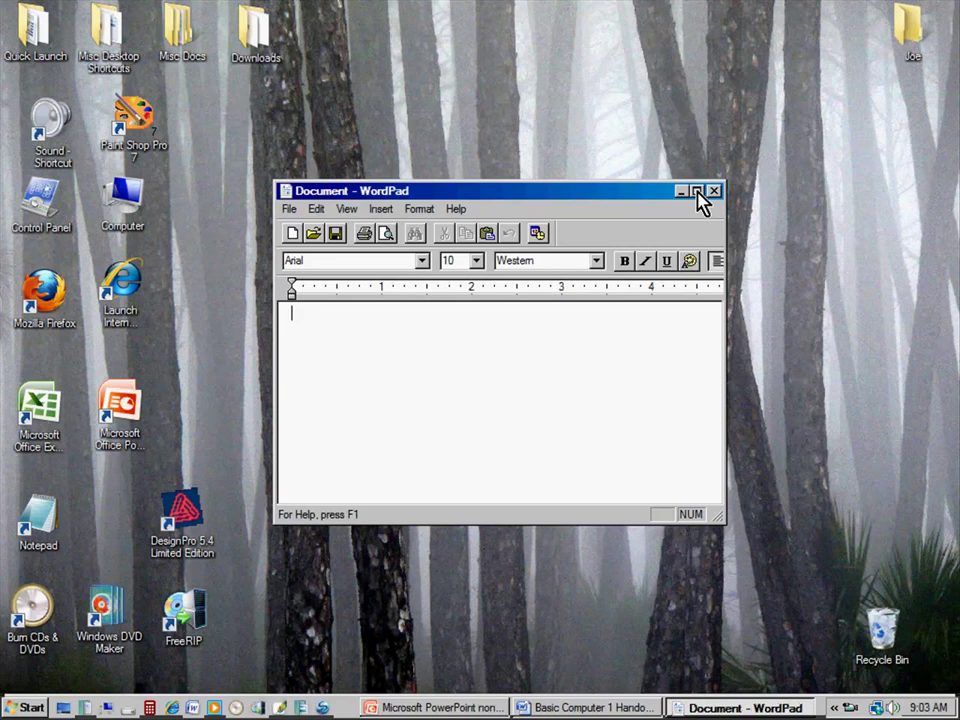
# Maximize and restore the WordPad window, reposition and enlarge it in width and height, and maximize it again.
pyautogui.click(697, 191)
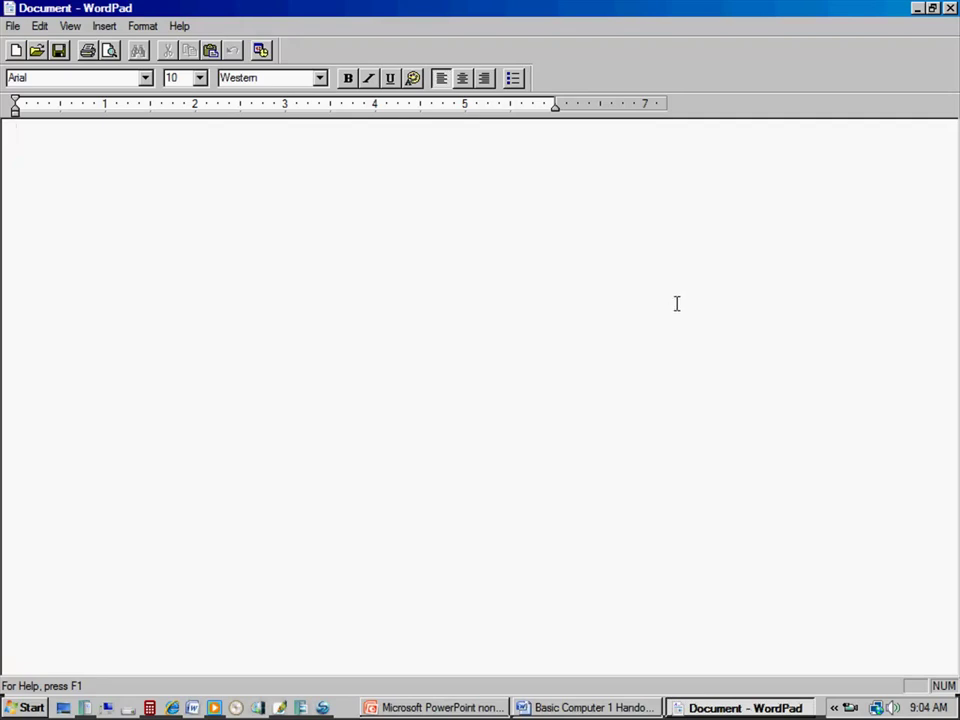
pyautogui.click(933, 9)
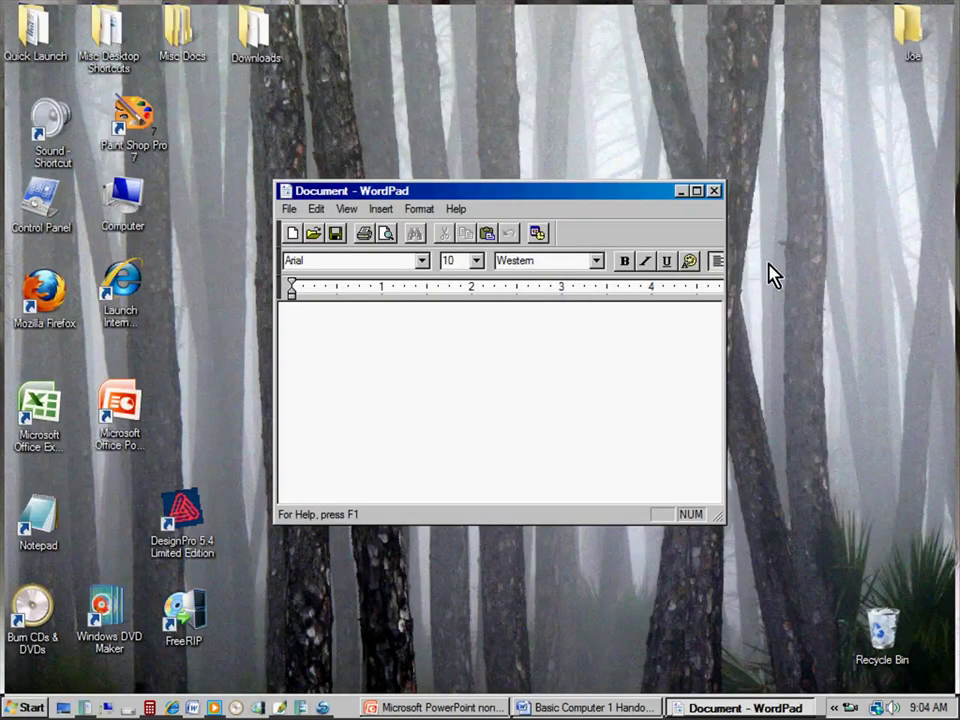
pyautogui.moveTo(589, 190); pyautogui.dragTo(528, 135)
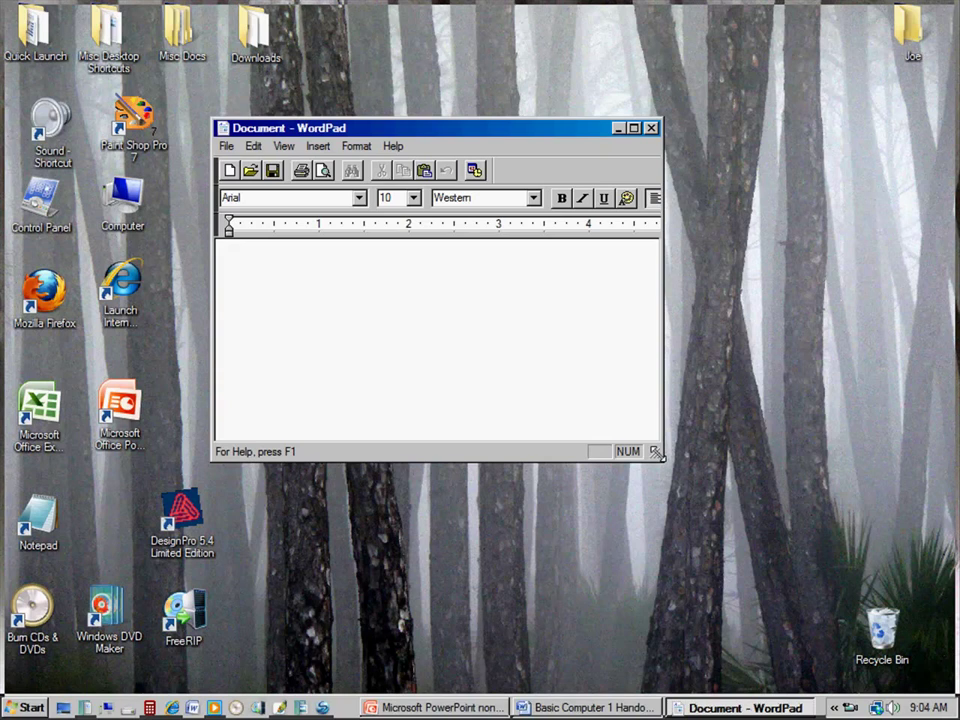
pyautogui.moveTo(657, 453); pyautogui.dragTo(822, 648)
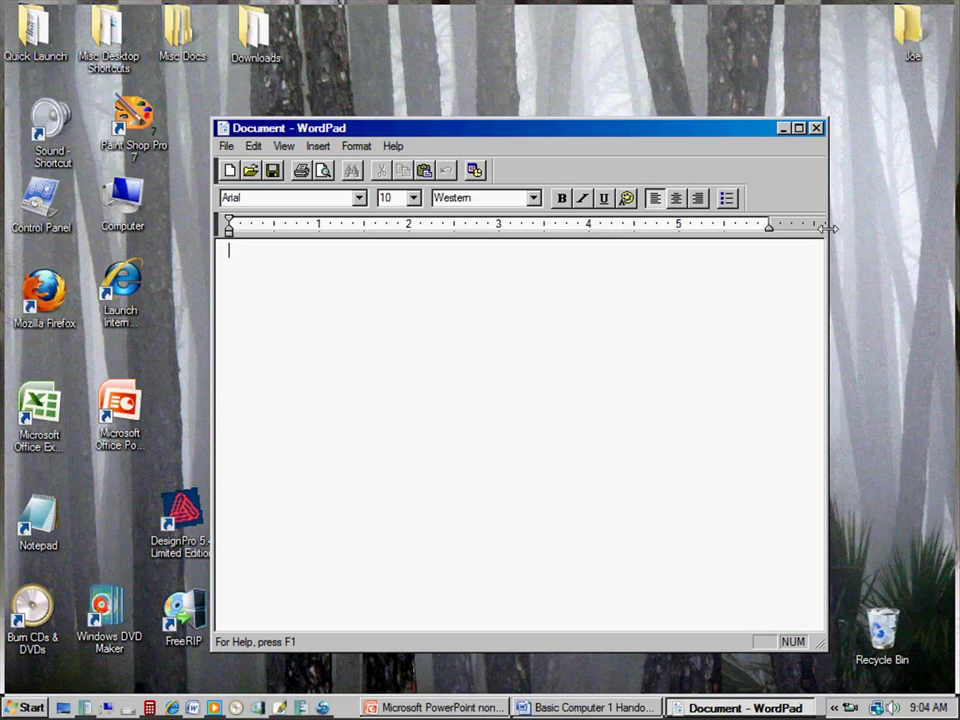
pyautogui.click(799, 128)
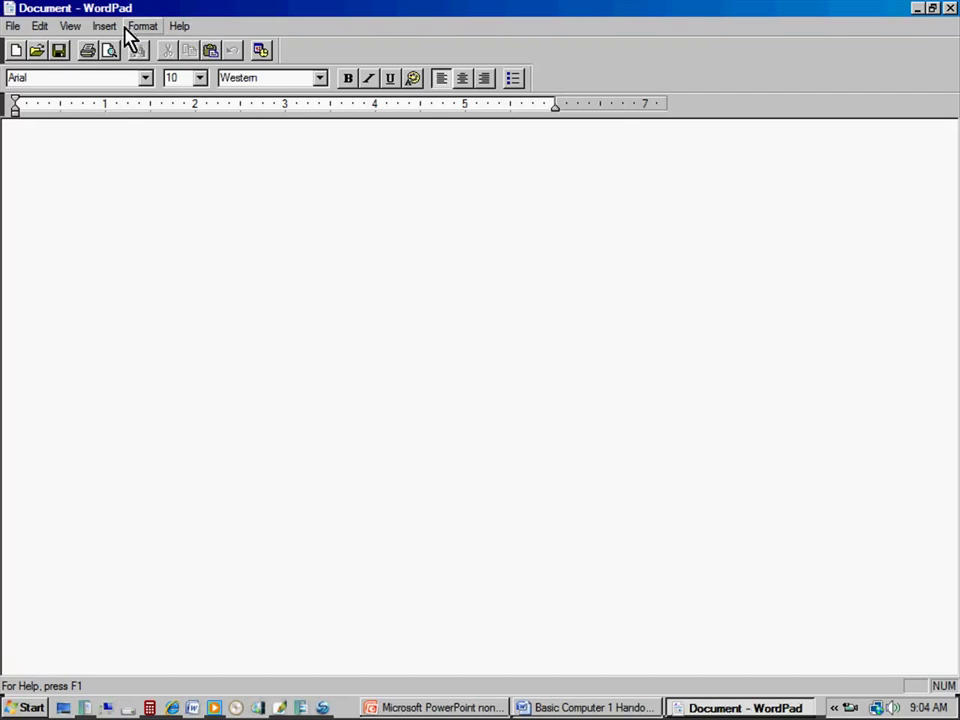
# Review the commands available in WordPad's menus and the fonts, font sizes and scripts it offers.
pyautogui.click(14, 26)
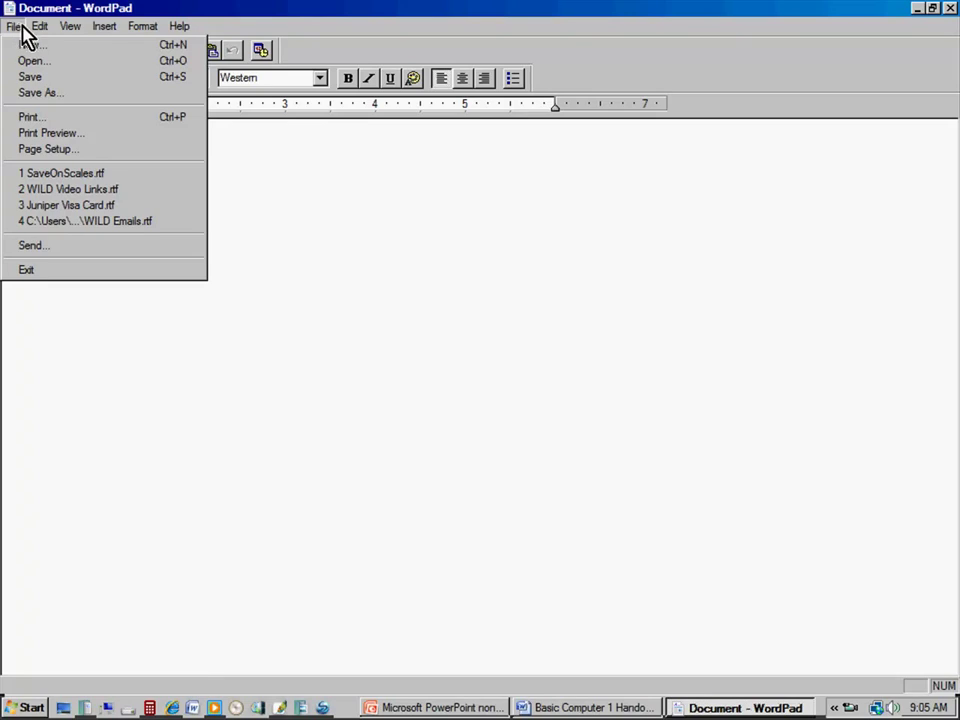
pyautogui.moveTo(44, 27)
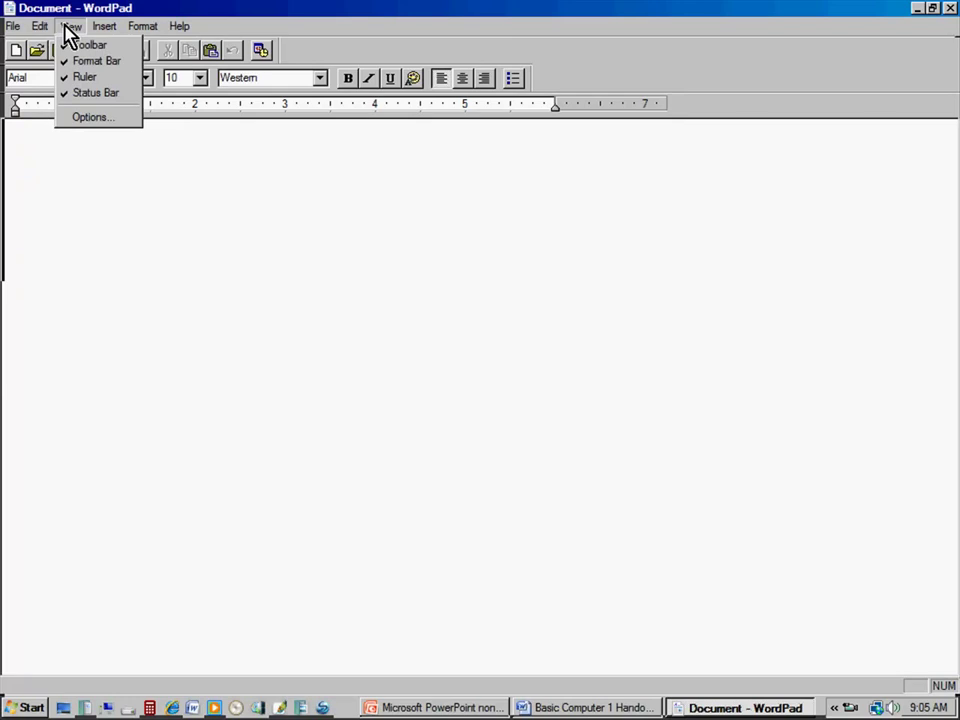
pyautogui.moveTo(103, 30)
pyautogui.click(317, 229)
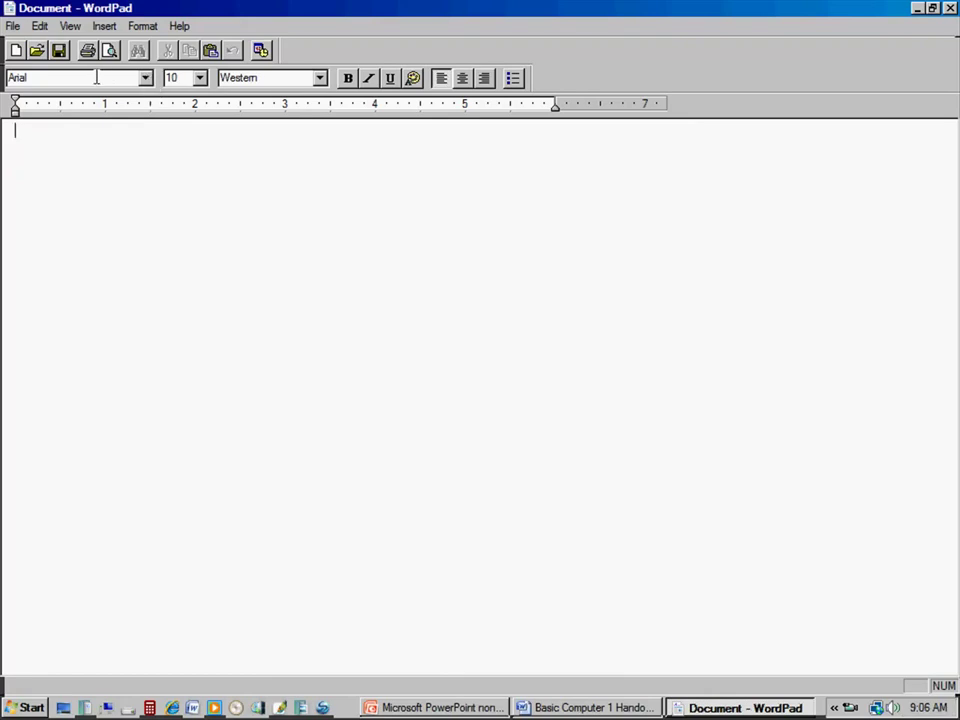
pyautogui.click(146, 79)
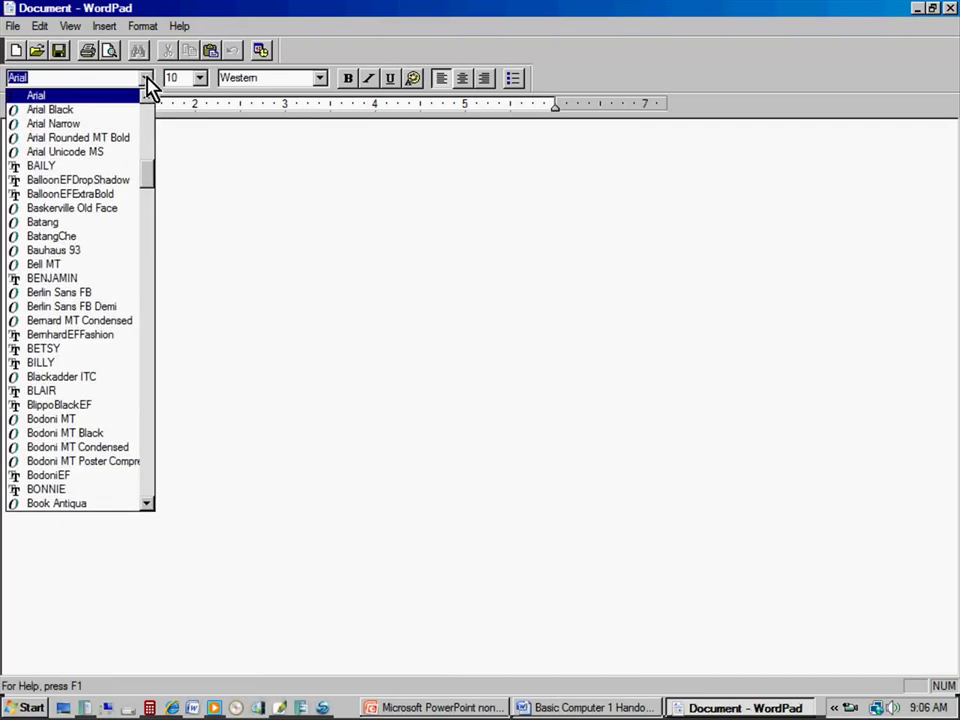
pyautogui.moveTo(150, 178); pyautogui.dragTo(157, 90)
pyautogui.click(204, 84)
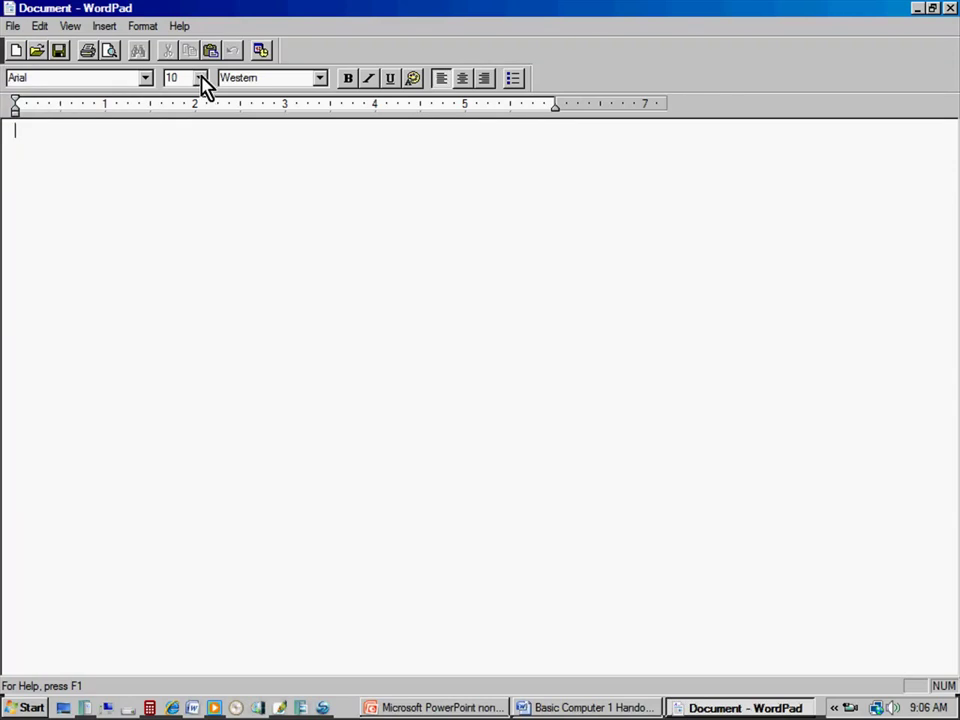
pyautogui.click(203, 80)
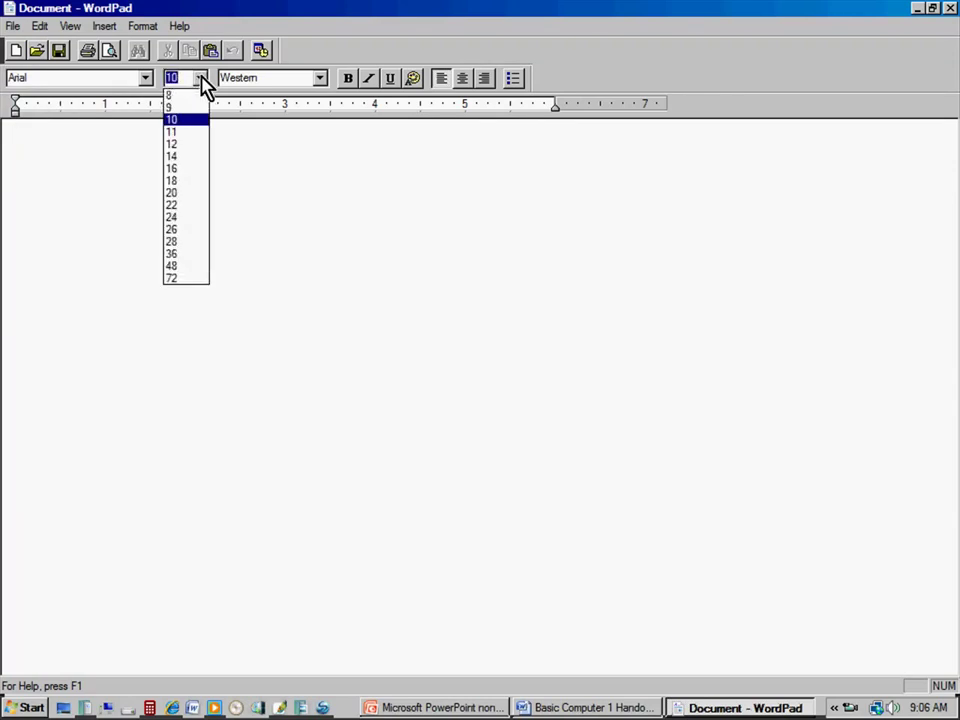
pyautogui.click(322, 80)
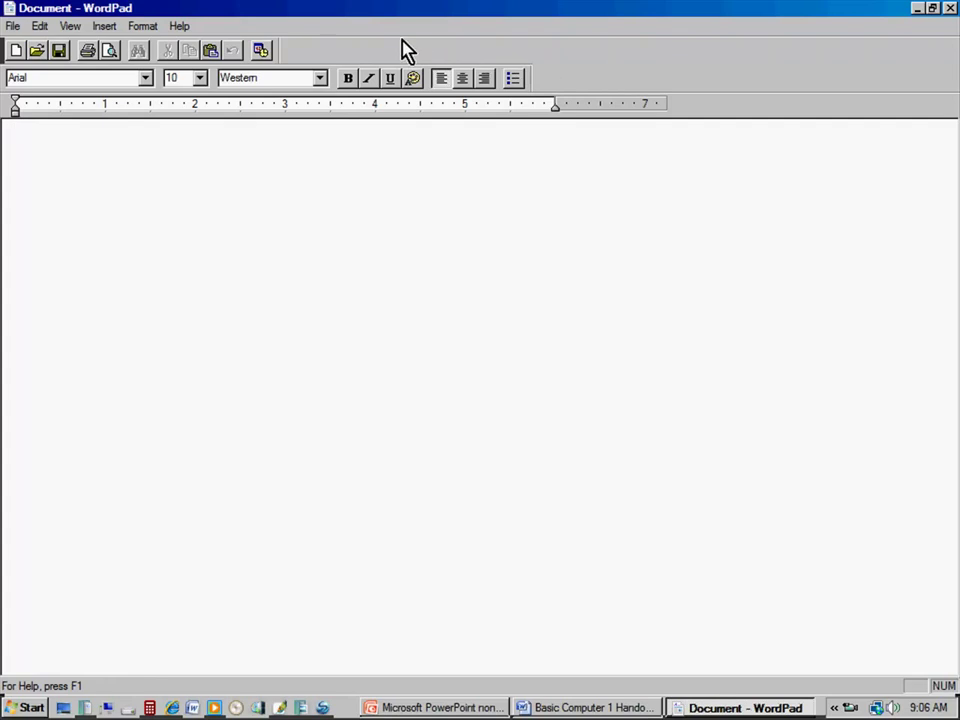
pyautogui.click(12, 27)
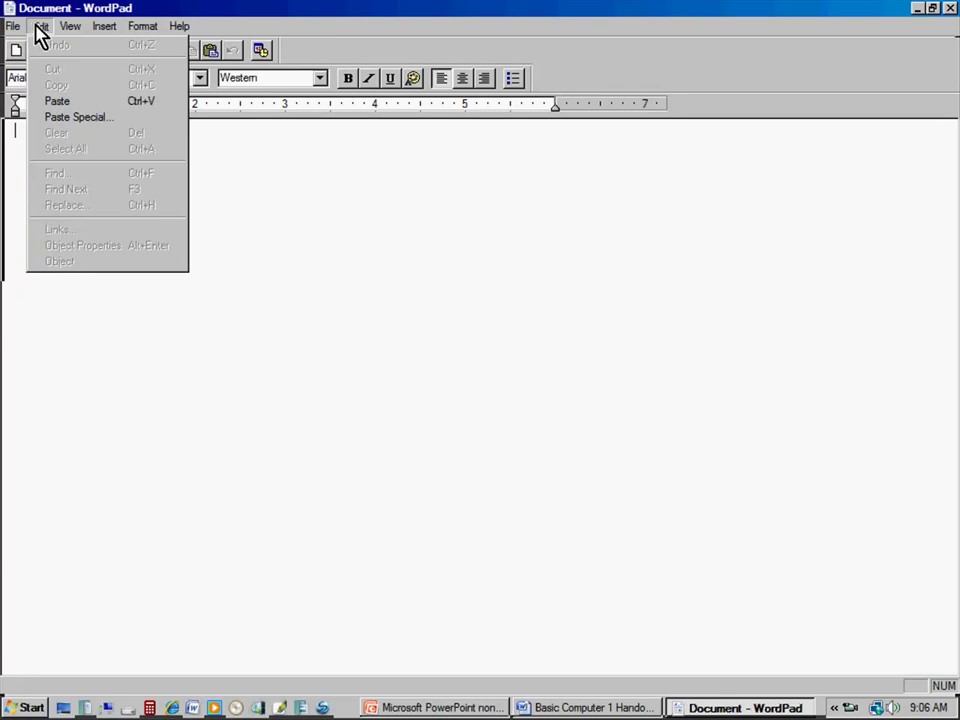
pyautogui.moveTo(72, 27)
pyautogui.click(386, 30)
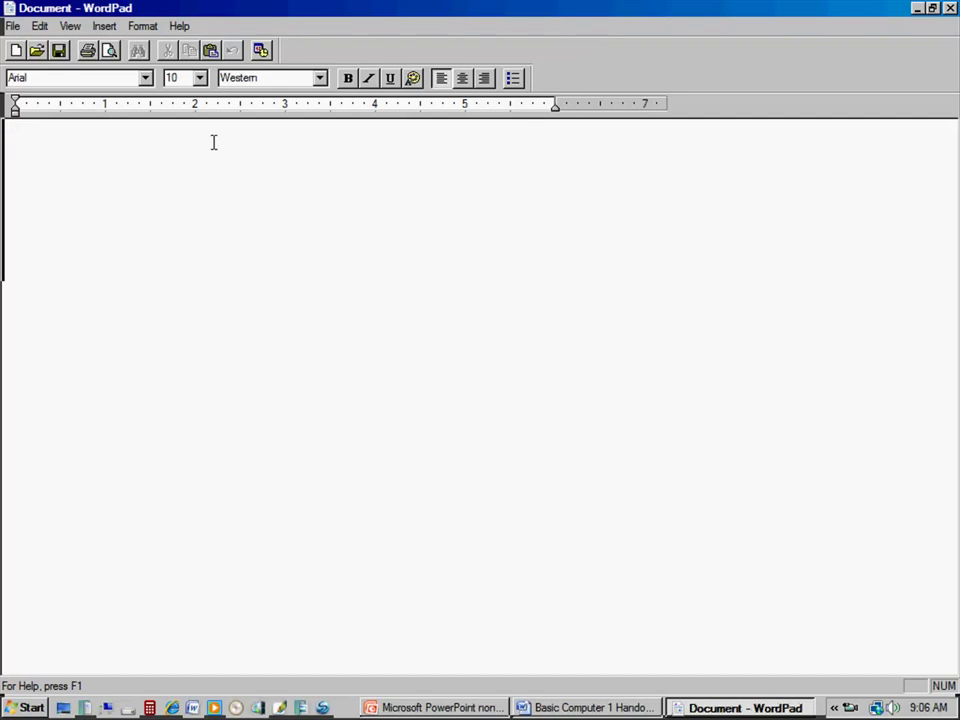
# Write the opening line "Hello. My name is" completed with the author's first name, and leave a blank line below it.
pyautogui.write('Hello')
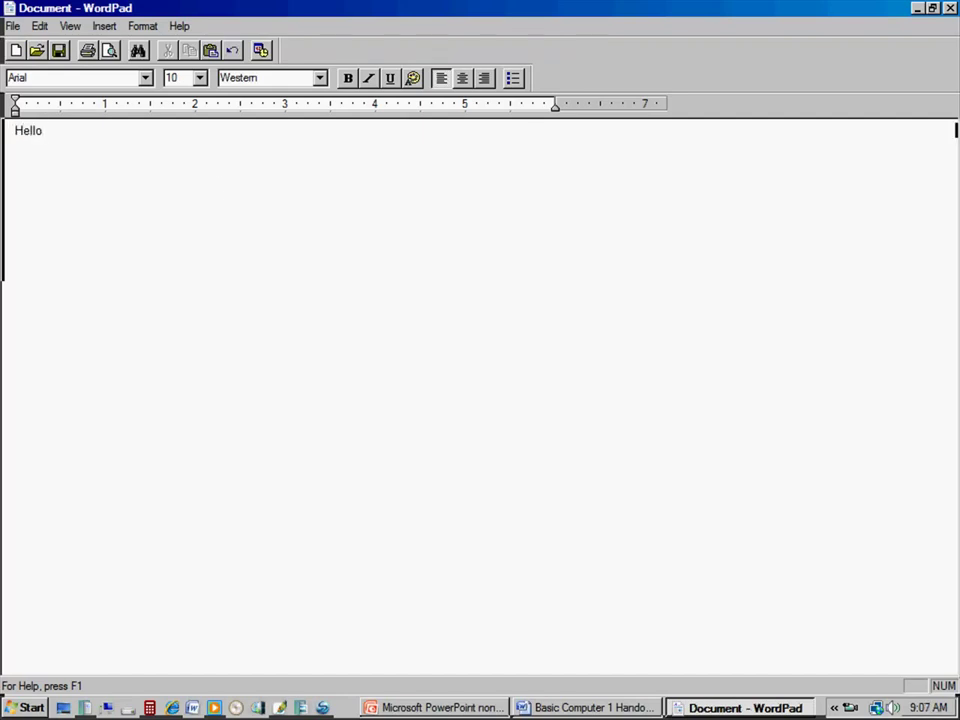
pyautogui.write('. My')
pyautogui.write('name is Charli')
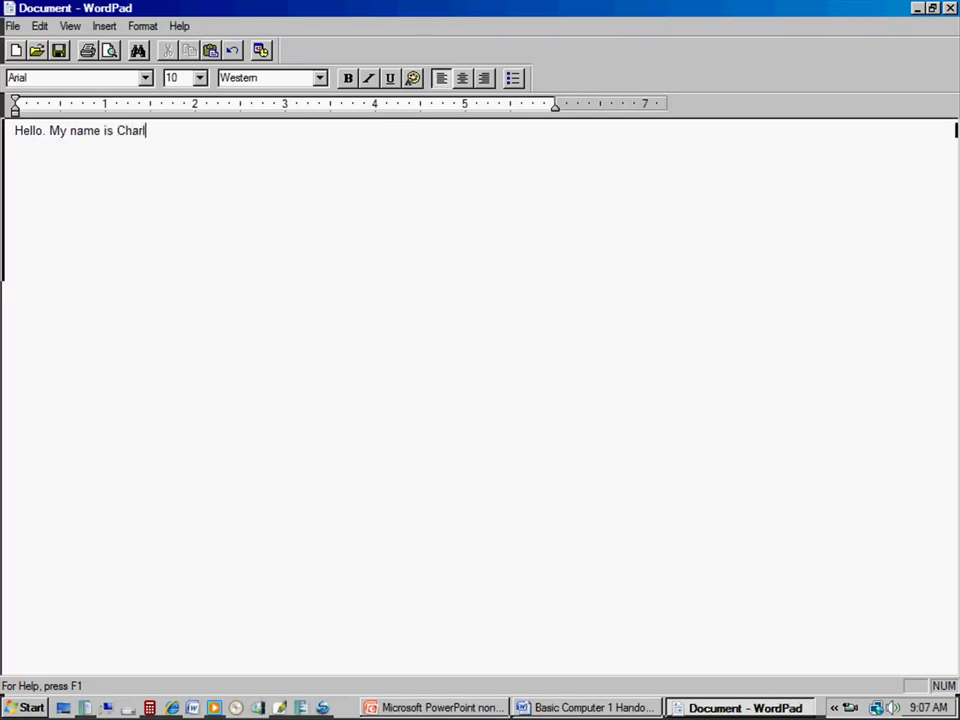
pyautogui.write('e.')
pyautogui.press('Return')
pyautogui.press('Return')
# Write the sentence "In order to make capital letters, I must press the shift key while I type the letter.".
pyautogui.write('In order to make capital letters.')
pyautogui.press('BackSpace')
pyautogui.write(', I must press the shift key ')
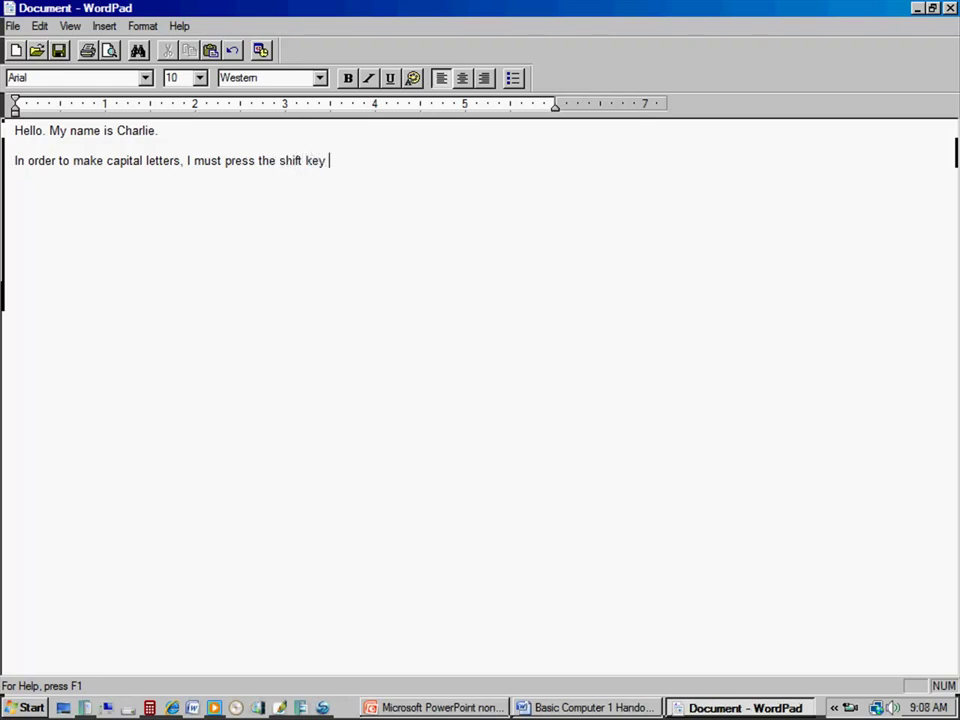
pyautogui.write('while I type the letter')
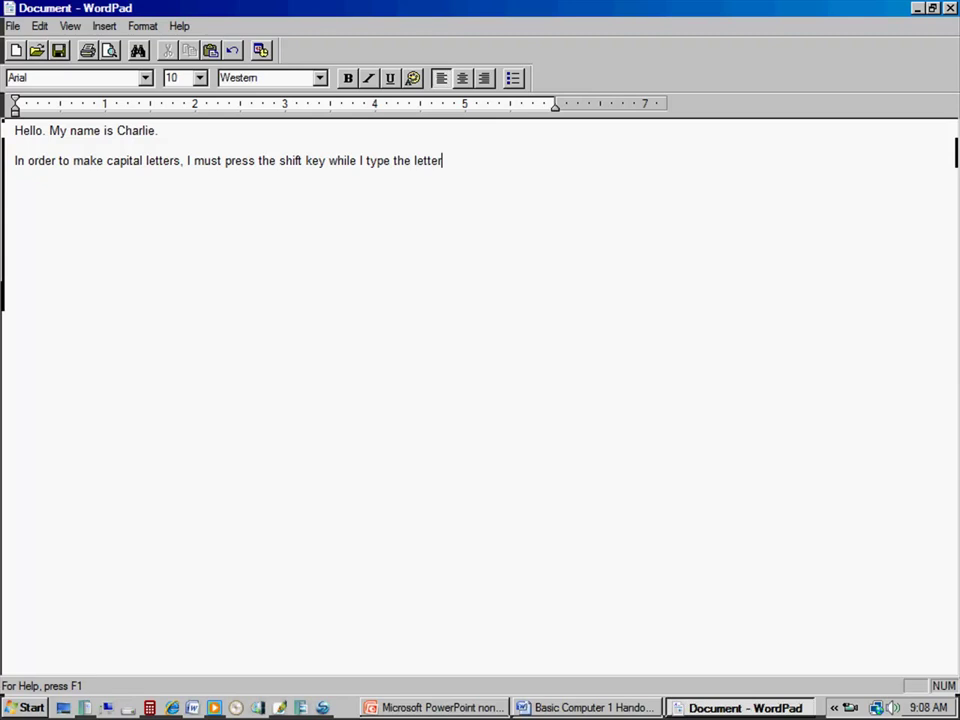
pyautogui.write('.')
# Replace the word "must" with "can" in the sentence about capital letters.
pyautogui.click(222, 160)
pyautogui.press('BackSpace')
pyautogui.press('BackSpace')
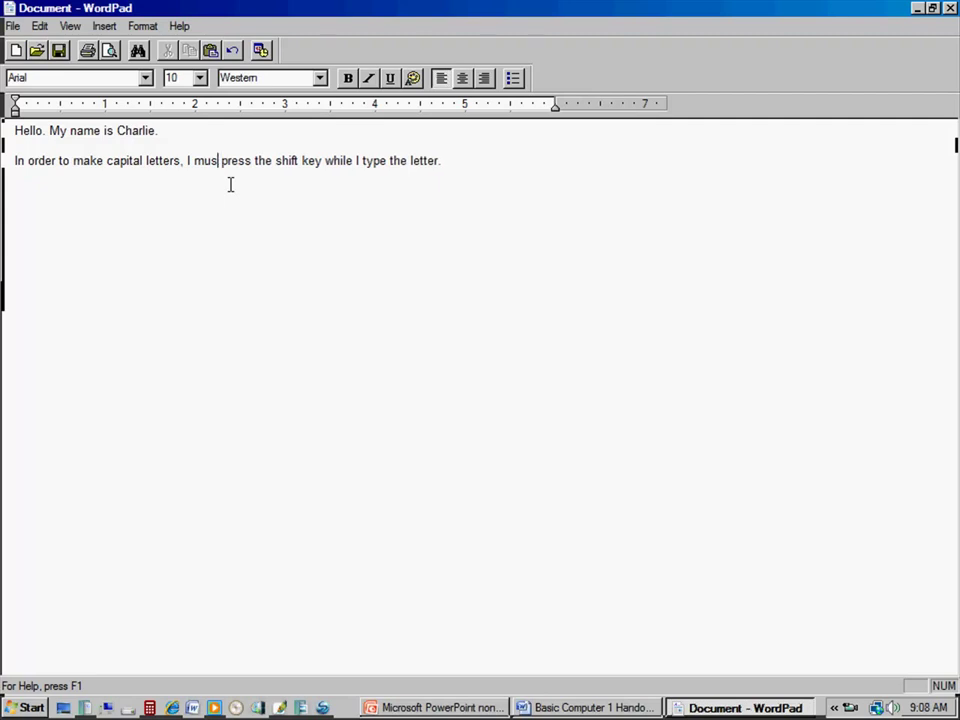
pyautogui.press('BackSpace')
pyautogui.press('BackSpace')
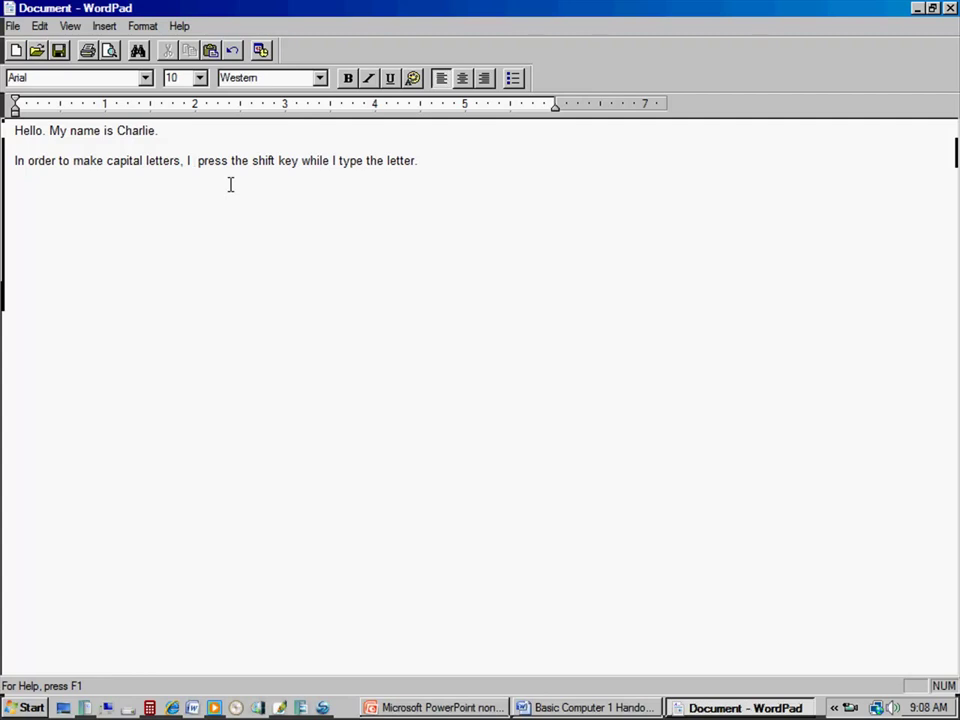
pyautogui.write('can')
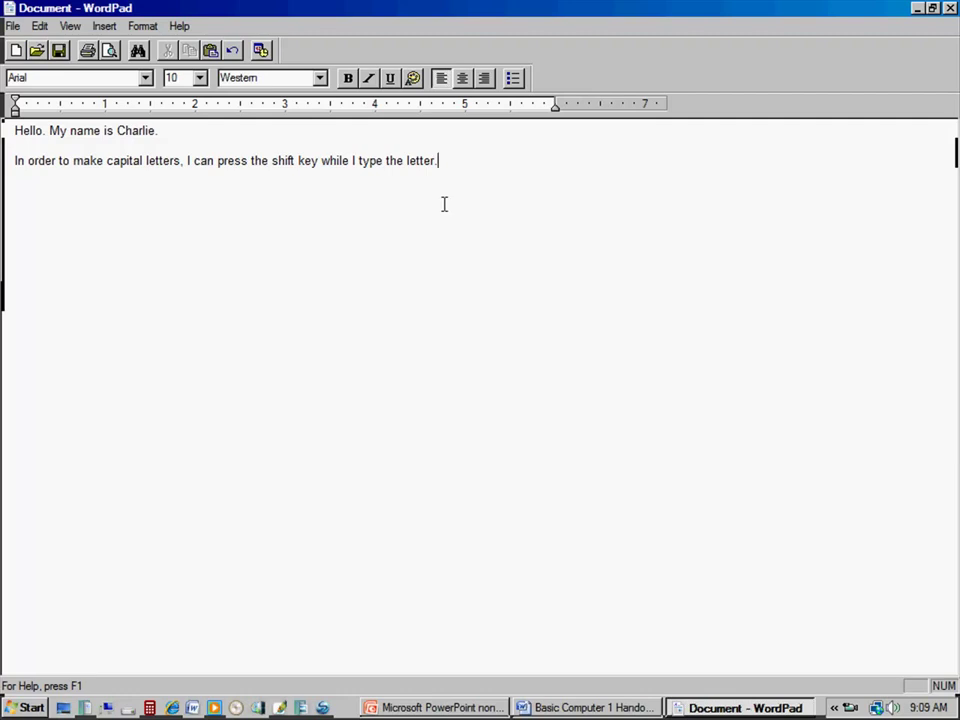
# Save the document in the Documents folder as Rich Text Format, named with the author's first name in possessive form without apostrophe plus "Letter".
pyautogui.click(13, 27)
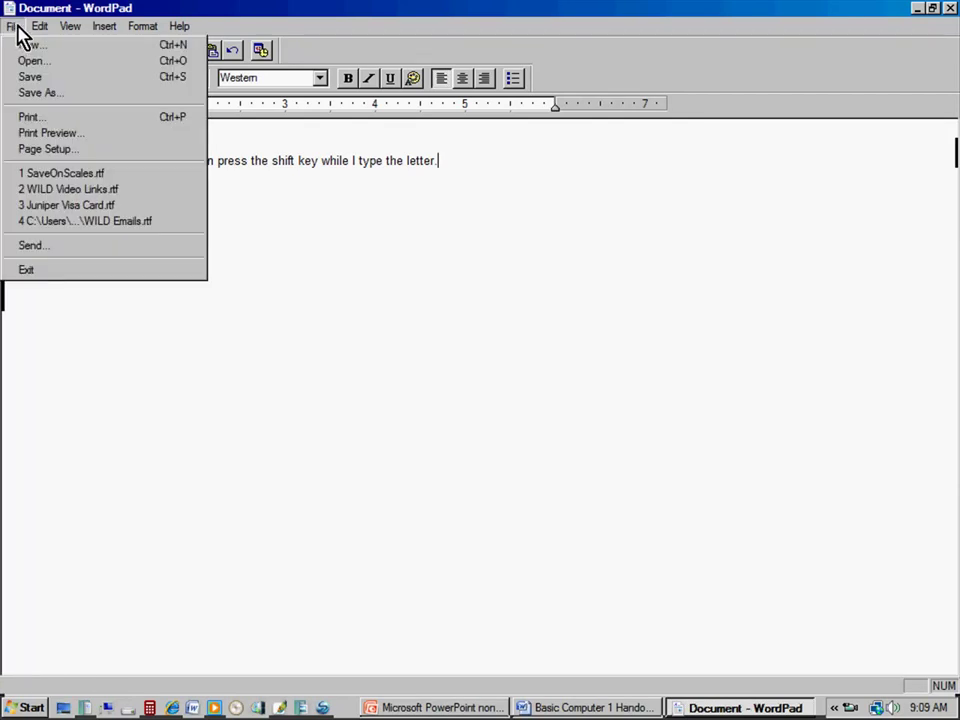
pyautogui.click(66, 79)
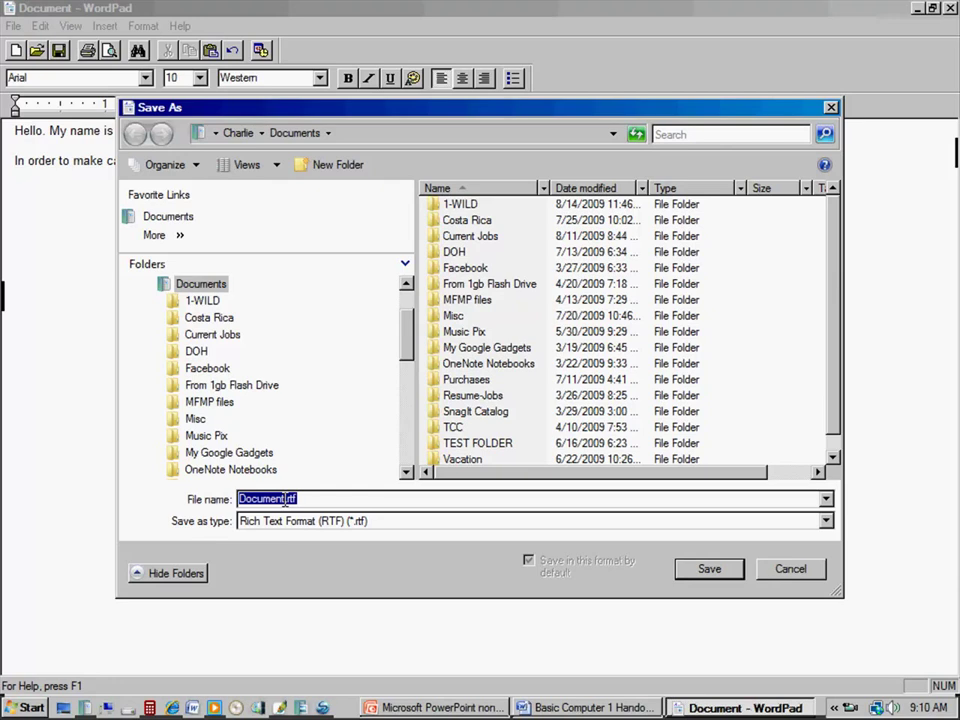
pyautogui.click(322, 498)
pyautogui.doubleClick(303, 498)
pyautogui.write('Charlies Letter')
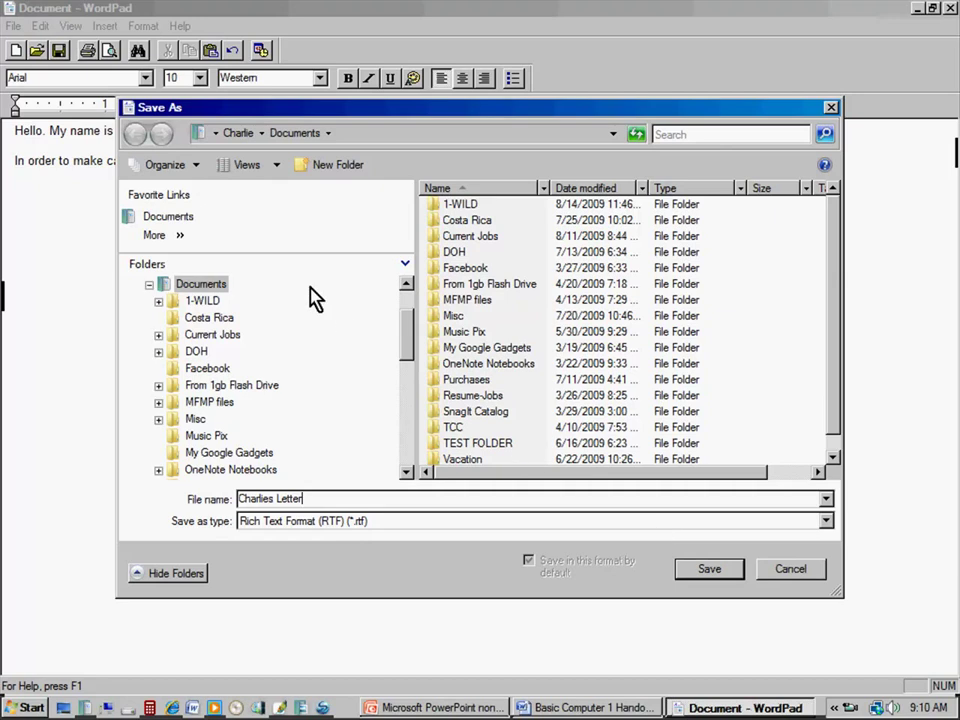
pyautogui.click(709, 574)
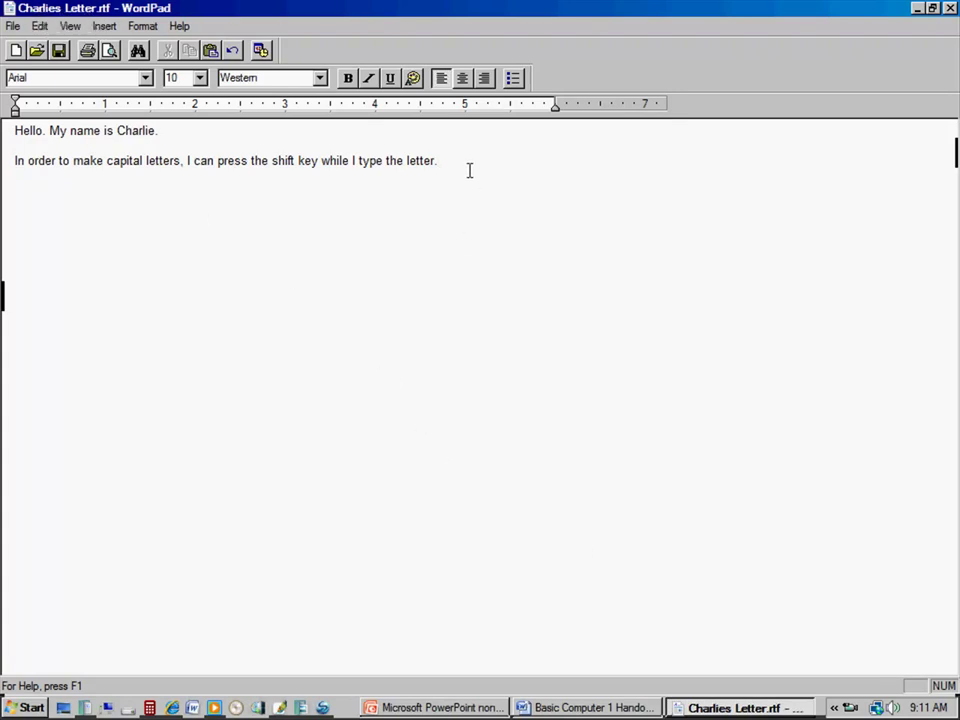
# Add two separate paragraphs: "Lets say I add more to my letter." and a line making this the second person's letter.
pyautogui.press('Return')
pyautogui.press('Return')
pyautogui.write('Lets s')
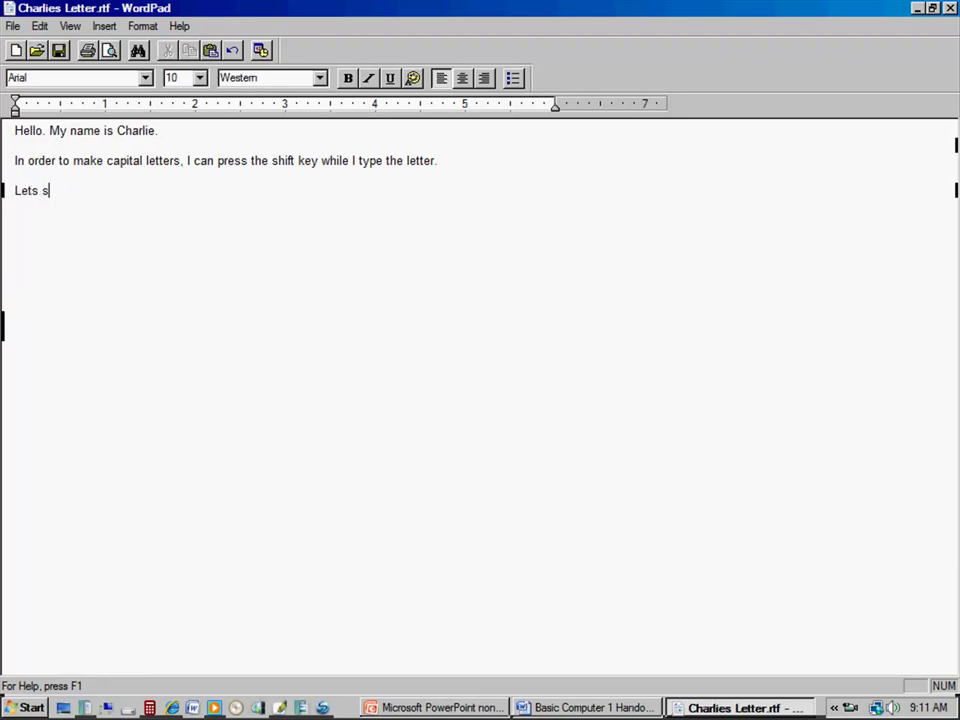
pyautogui.write('ay I add more to ')
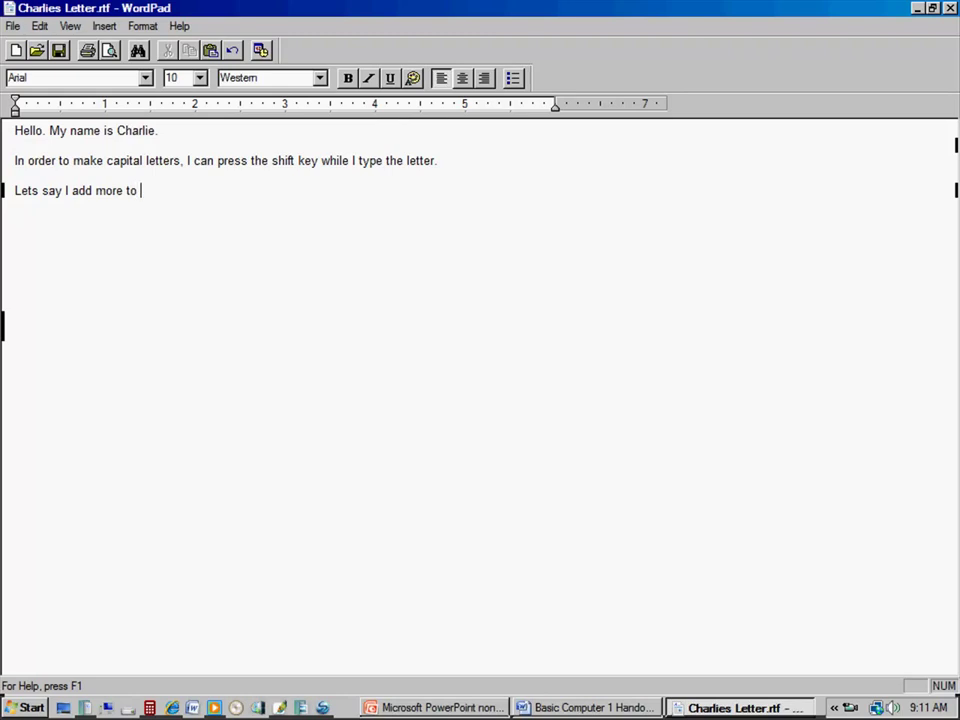
pyautogui.write('my letter.')
pyautogui.press('Return')
pyautogui.press('Return')
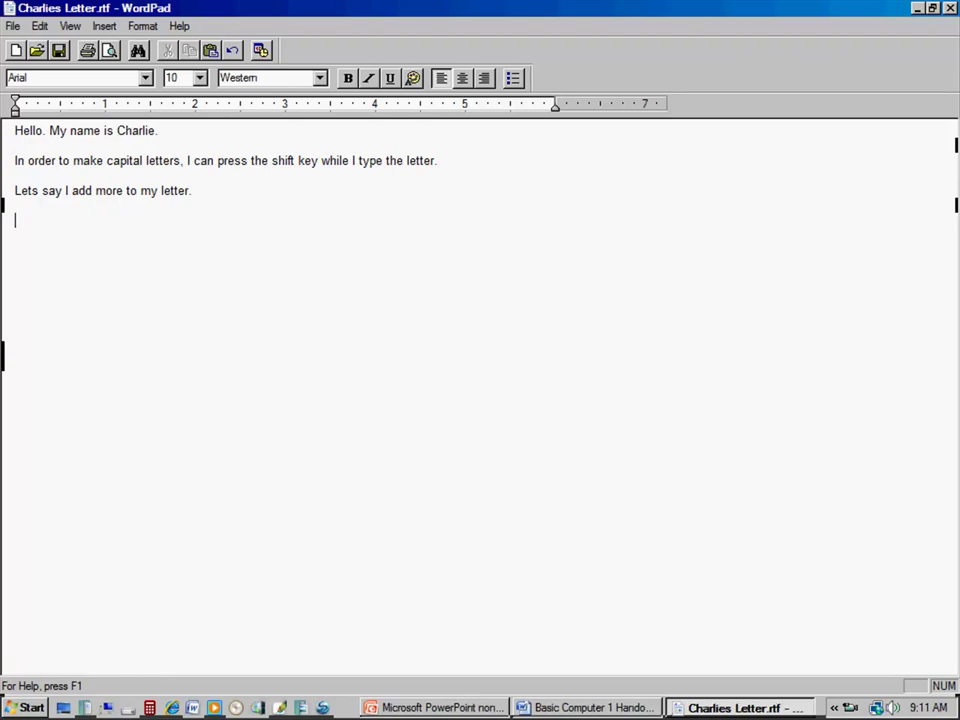
pyautogui.write('Lets make this Mar')
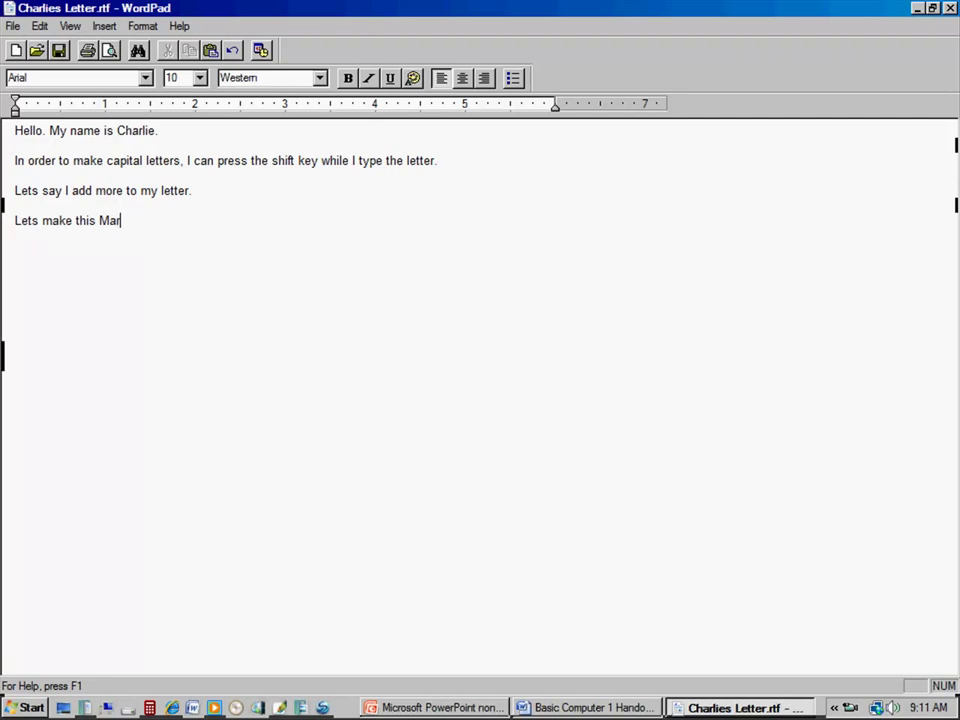
pyautogui.write("y's letter.")
# Save a copy of the letter in Documents under a new name, replacing the author's first name with the second person's.
pyautogui.click(20, 30)
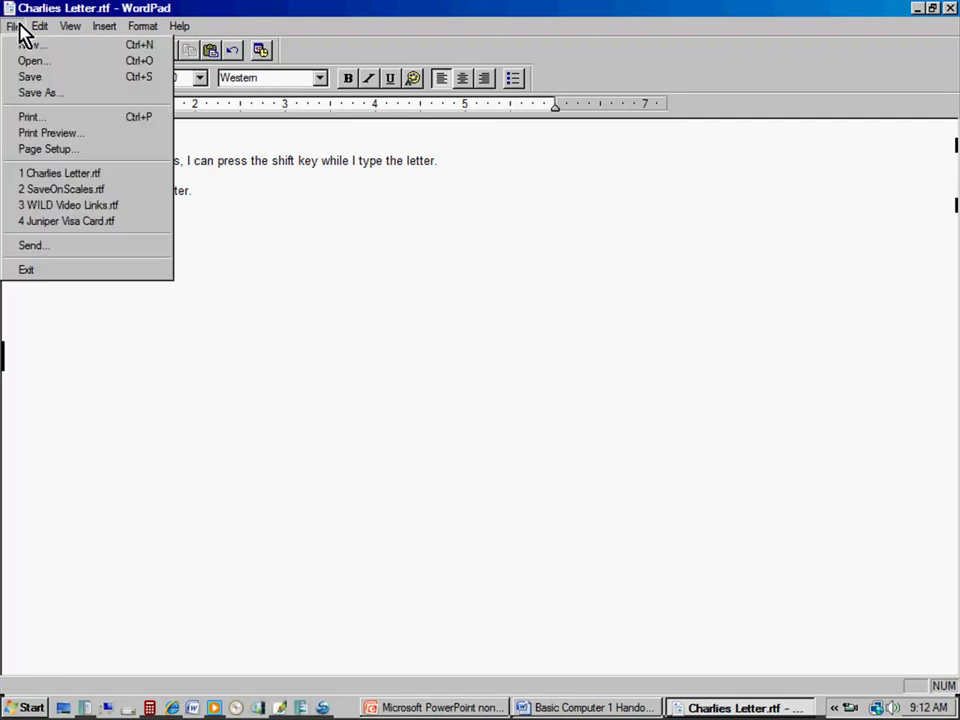
pyautogui.click(36, 93)
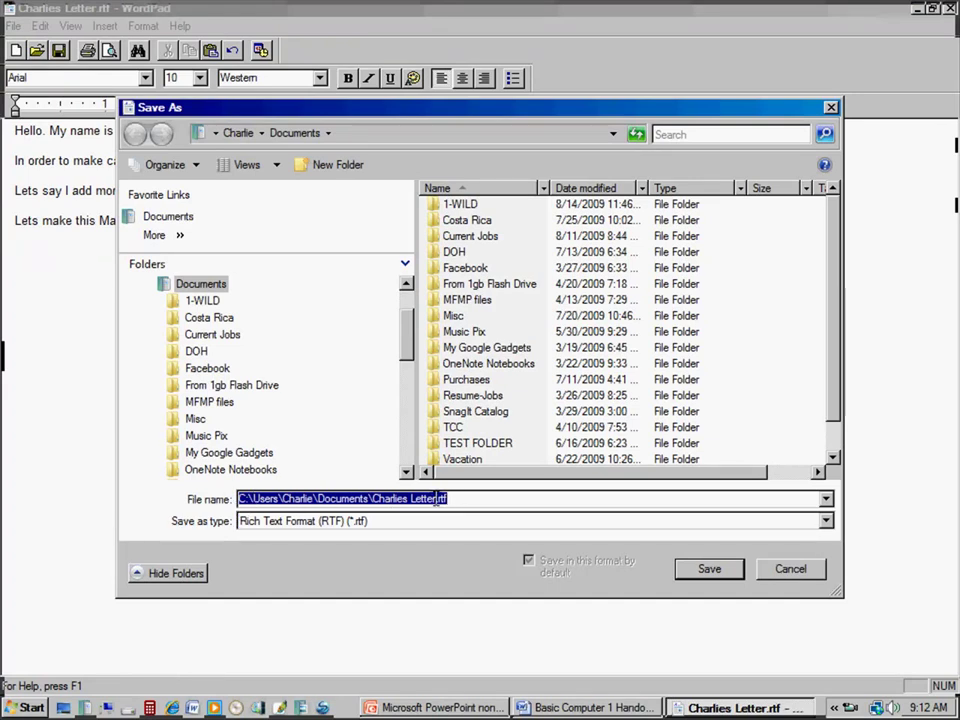
pyautogui.click(407, 499)
pyautogui.moveTo(407, 499); pyautogui.dragTo(373, 499)
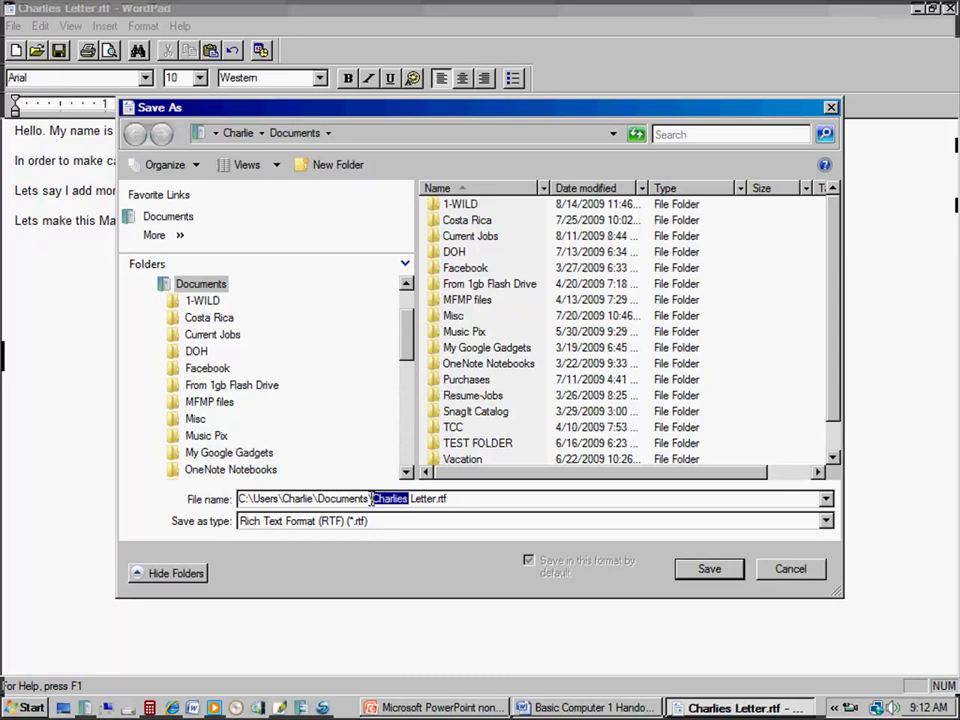
pyautogui.write('Marys')
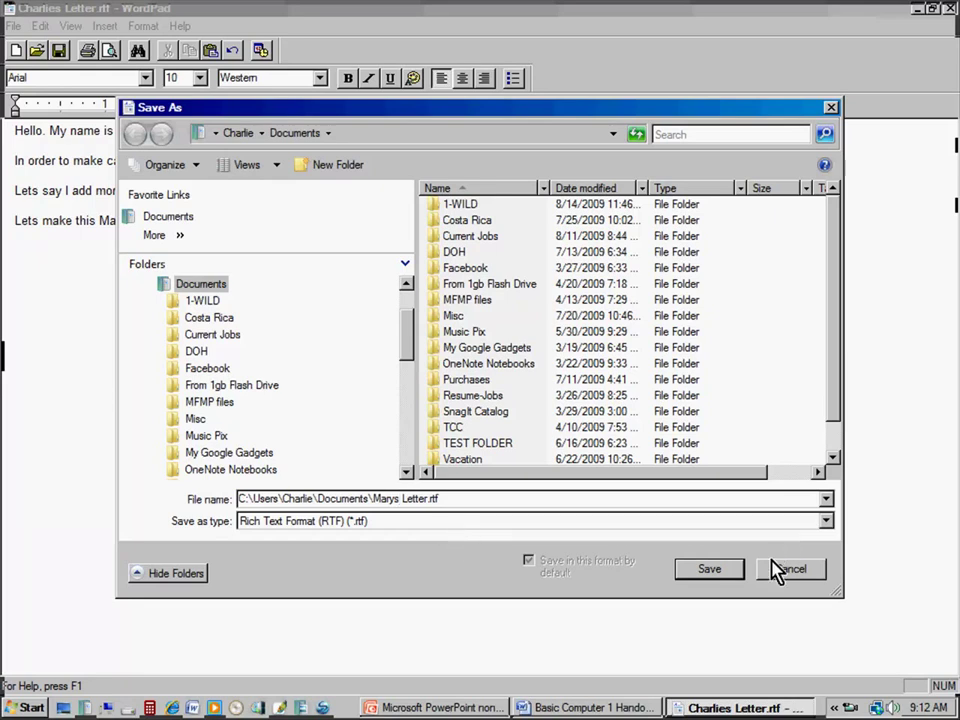
pyautogui.click(712, 572)
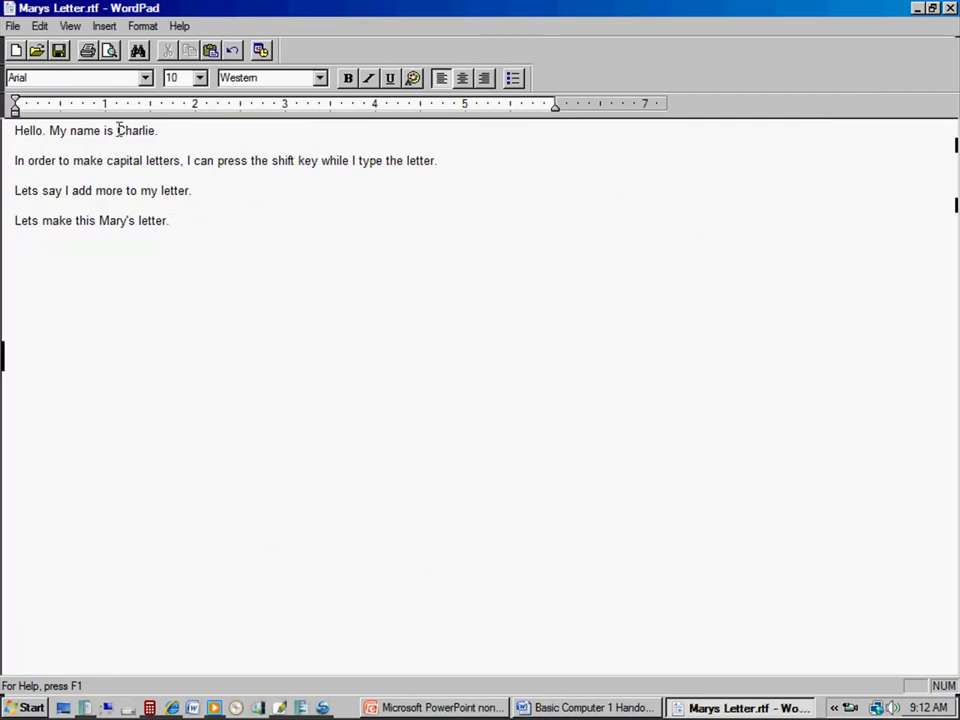
# Check the Documents folder for both saved letter files, and leave the current letter open.
pyautogui.click(13, 27)
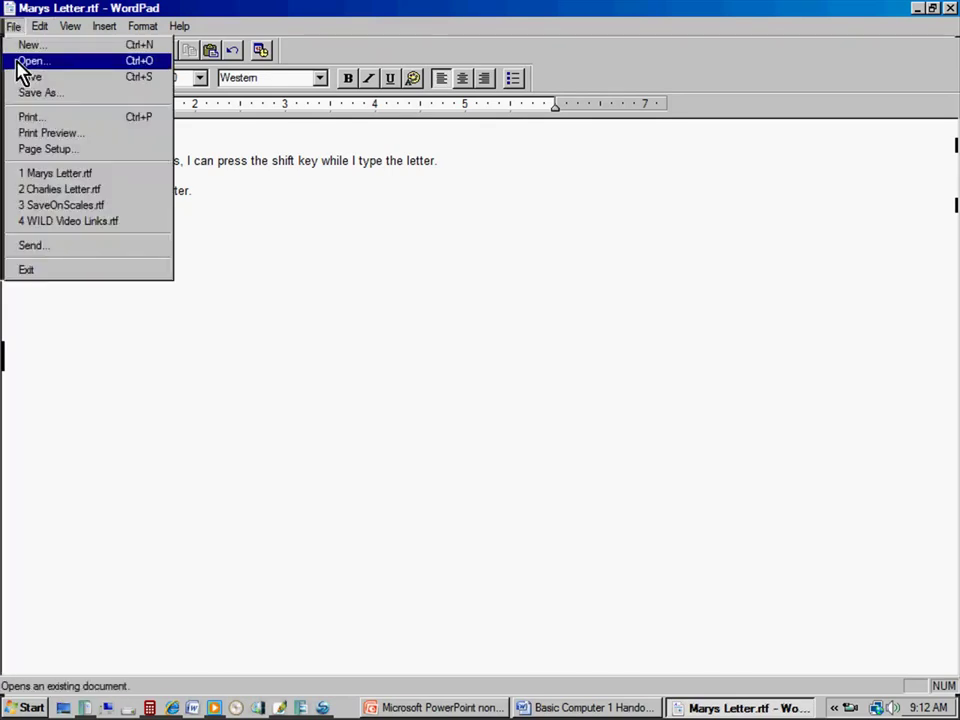
pyautogui.click(240, 270)
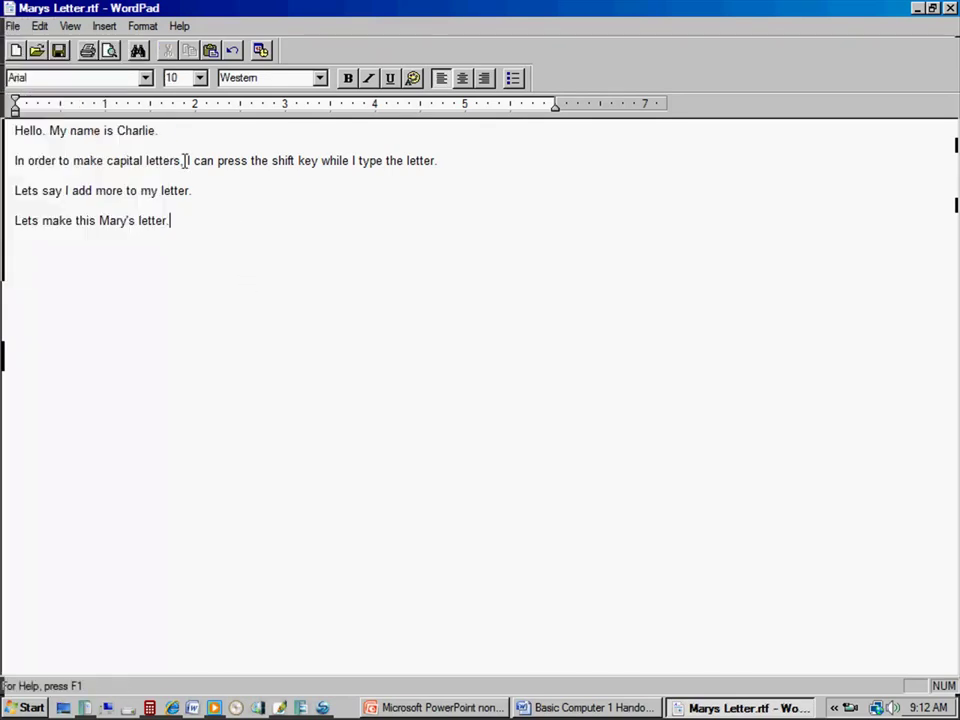
pyautogui.click(38, 50)
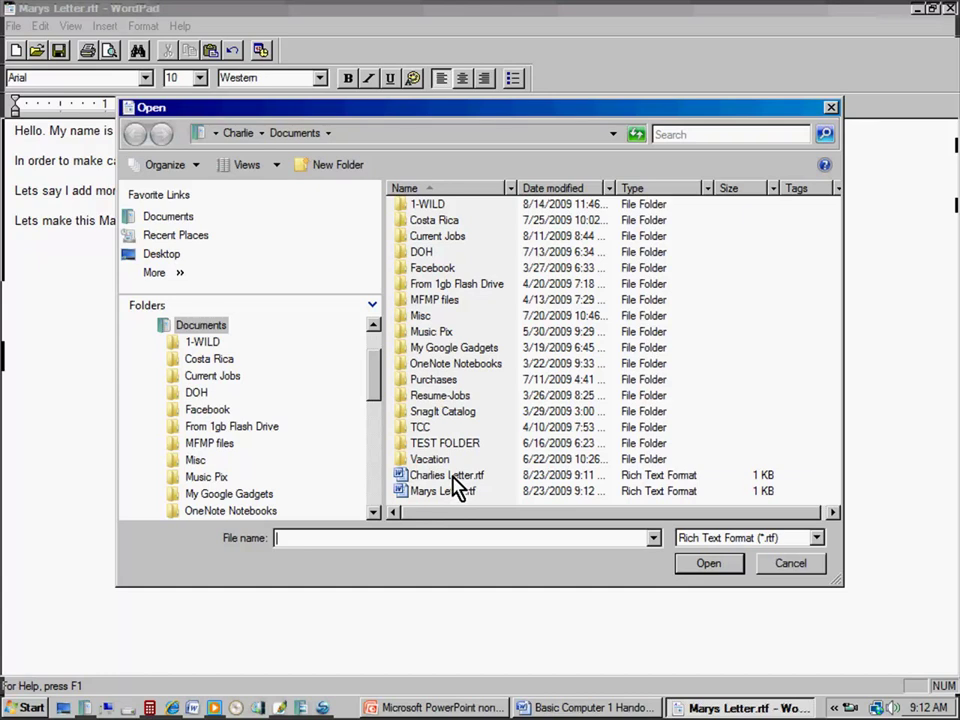
pyautogui.click(803, 568)
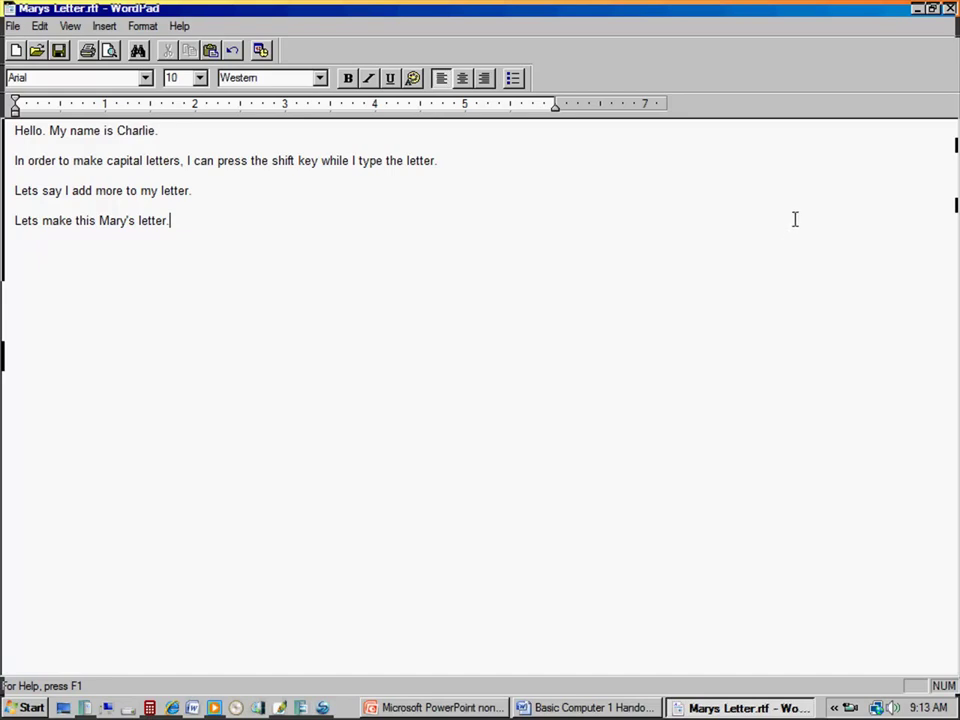
# Minimize the WordPad window to reveal the desktop, and bring the letter back on screen.
pyautogui.click(917, 10)
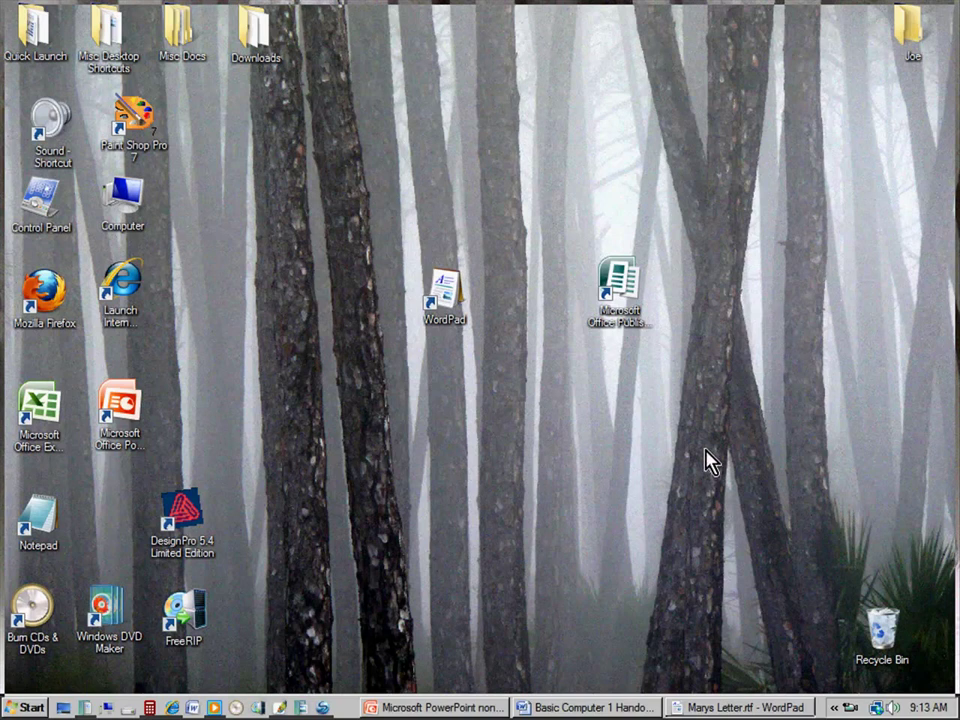
pyautogui.click(724, 708)
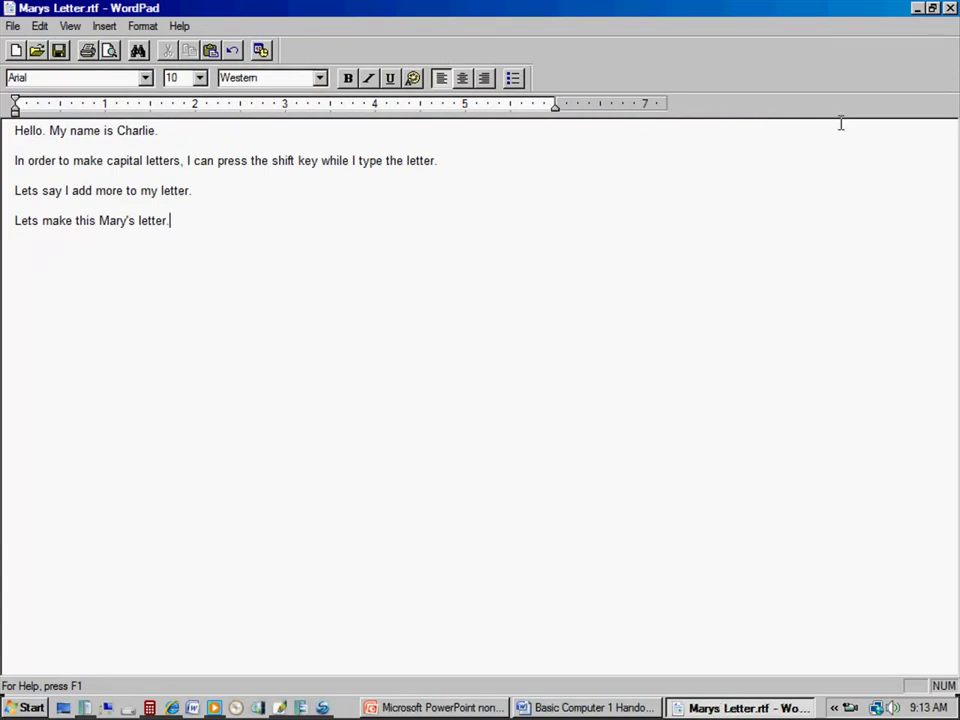
# Restore the maximized WordPad window to a smaller size, move and resize it on the desktop, and close the program.
pyautogui.click(932, 8)
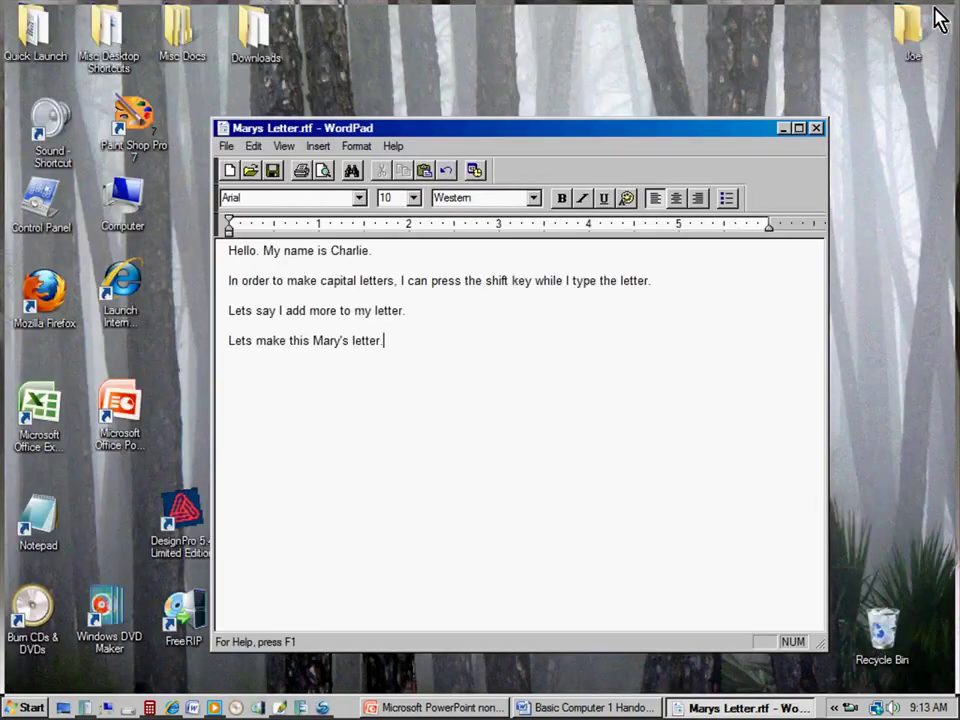
pyautogui.moveTo(672, 129); pyautogui.dragTo(570, 159)
pyautogui.moveTo(724, 676); pyautogui.dragTo(784, 626)
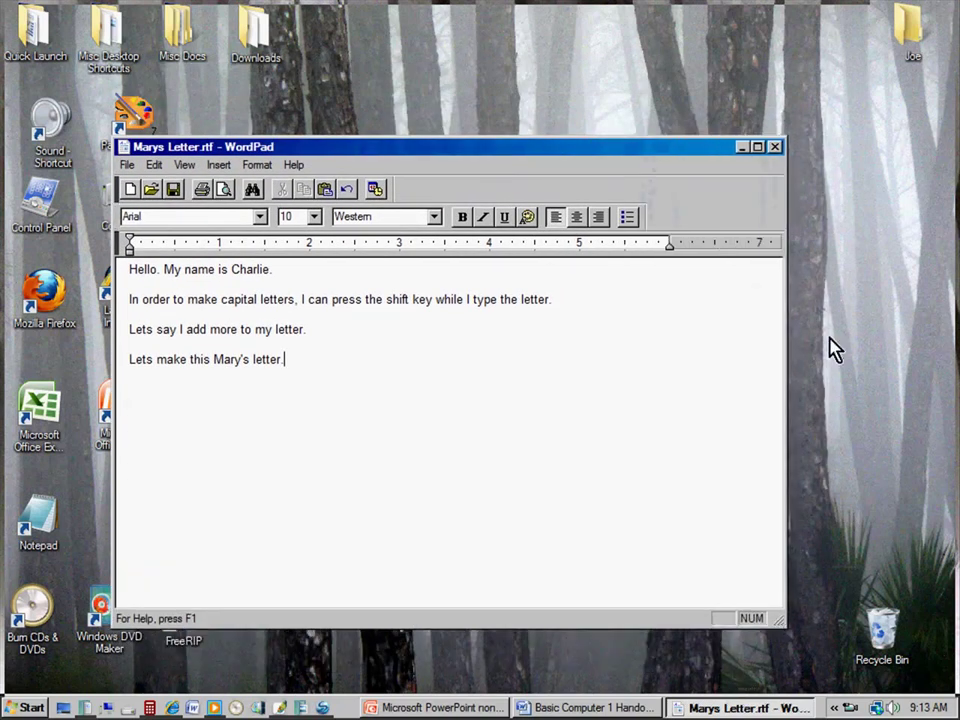
pyautogui.click(779, 148)
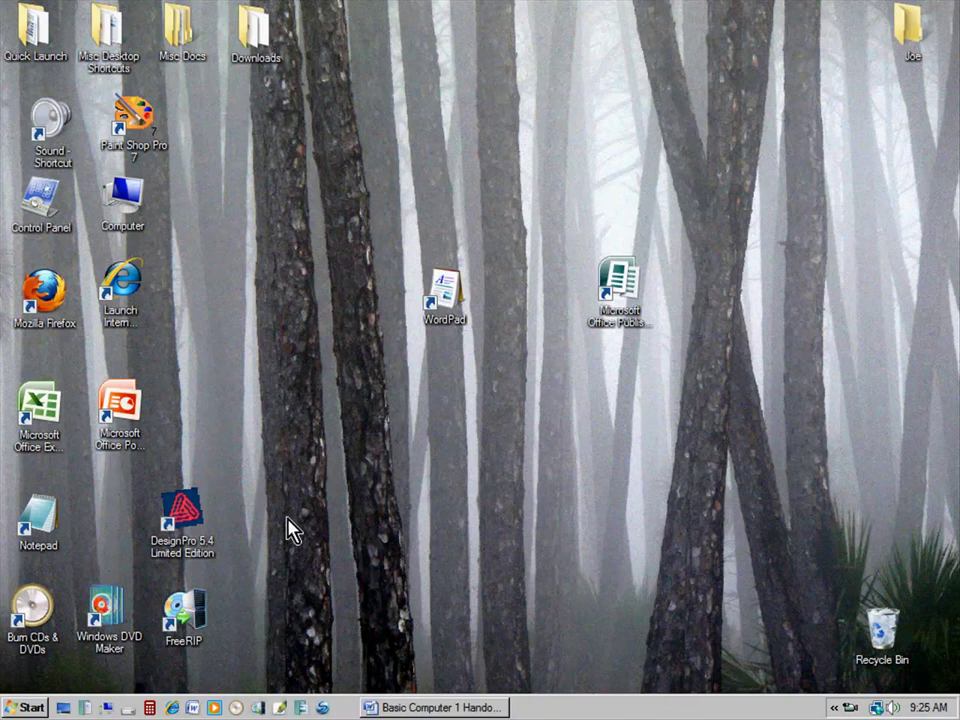
# Open Windows Help and Support, view the Introduction to computers article under Windows Basics, and return to the topic list.
pyautogui.click(30, 710)
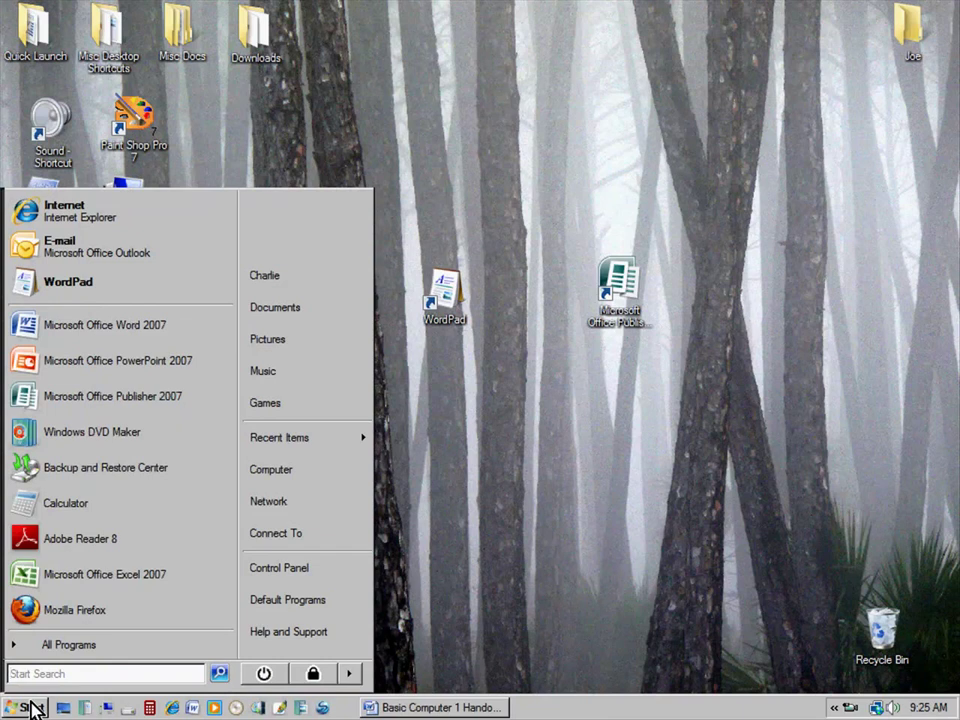
pyautogui.click(297, 633)
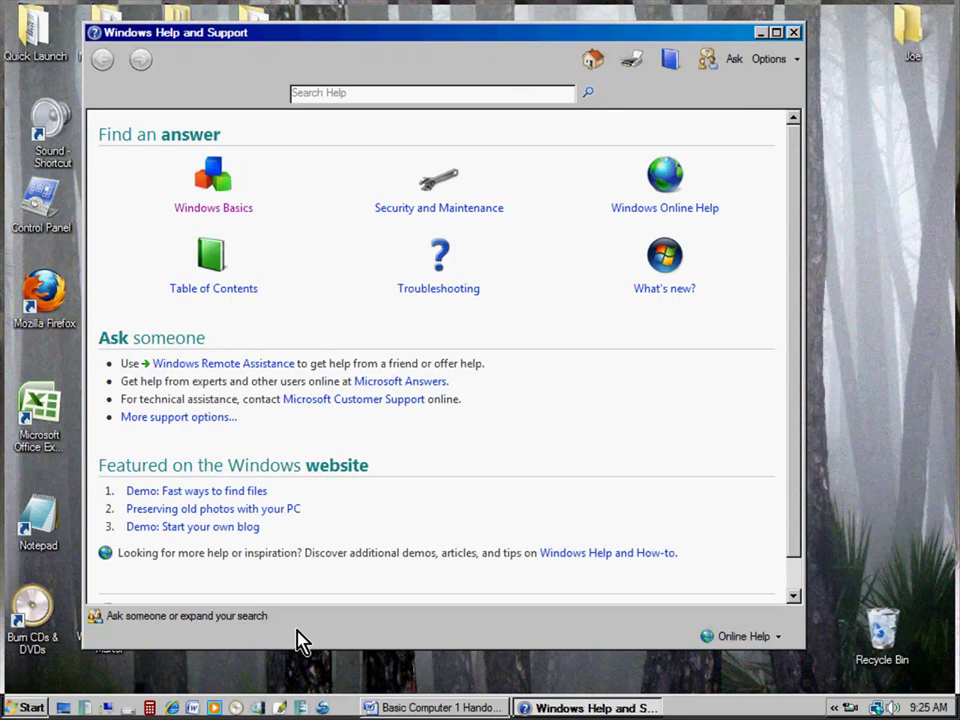
pyautogui.click(216, 208)
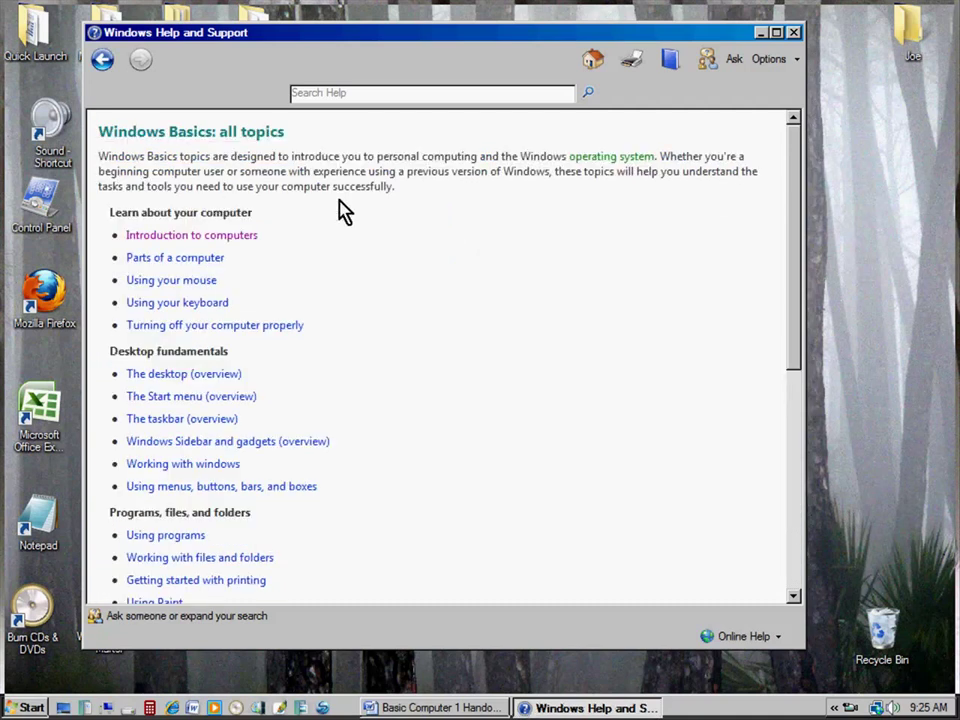
pyautogui.click(183, 237)
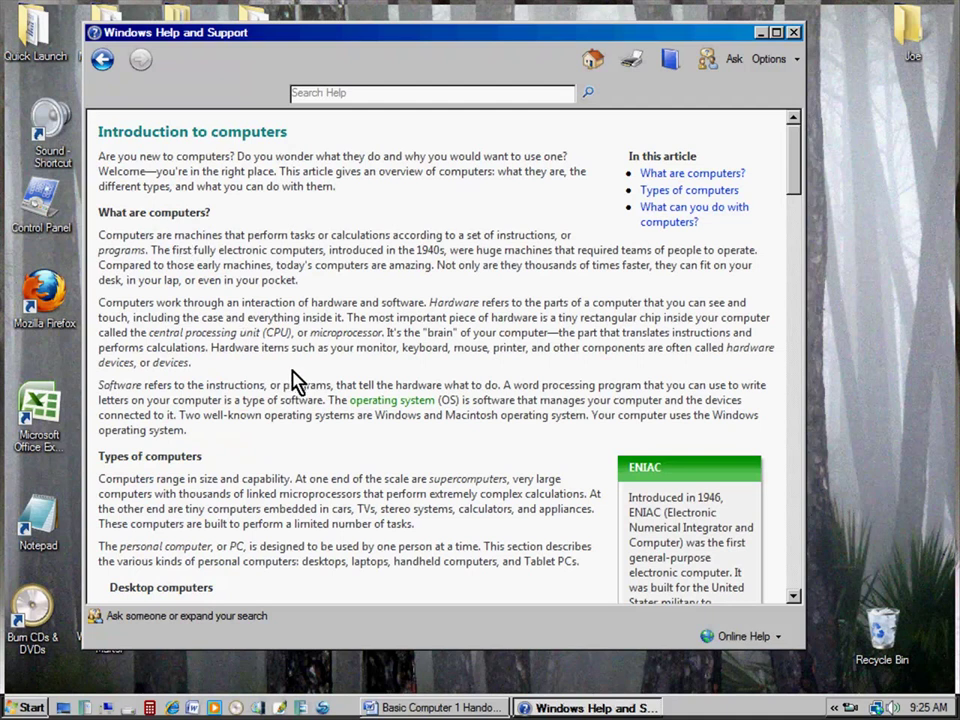
pyautogui.moveTo(793, 189)
pyautogui.mouseDown()
pyautogui.moveTo(797, 225)
pyautogui.moveTo(795, 178)
pyautogui.mouseUp()
pyautogui.click(101, 62)
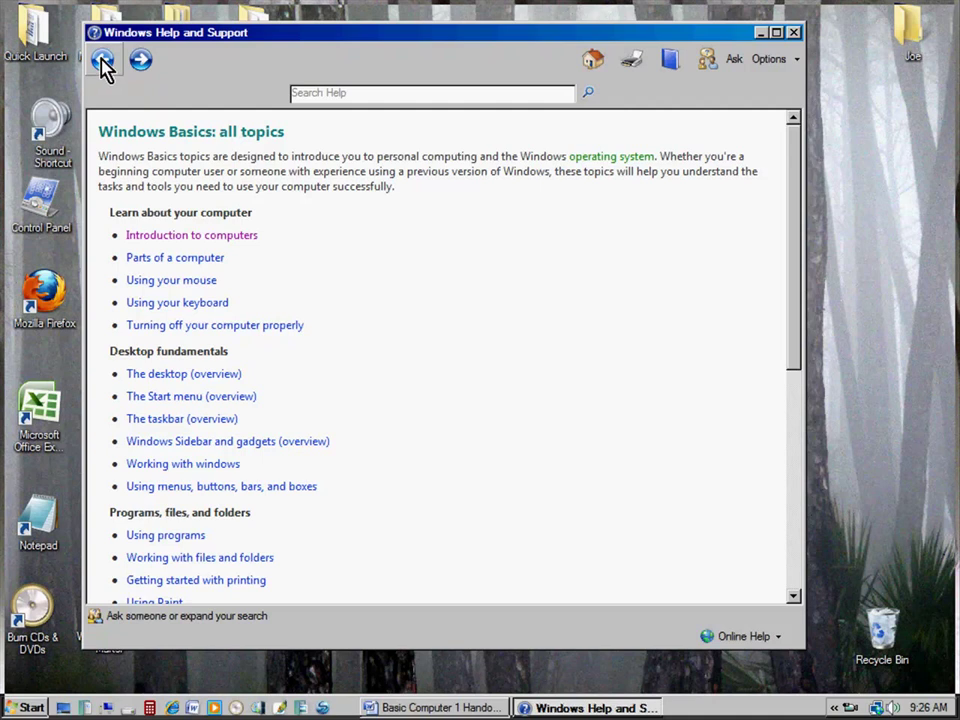
# Search Windows Help for "files" and open the article Working with files and folders.
pyautogui.click(371, 93)
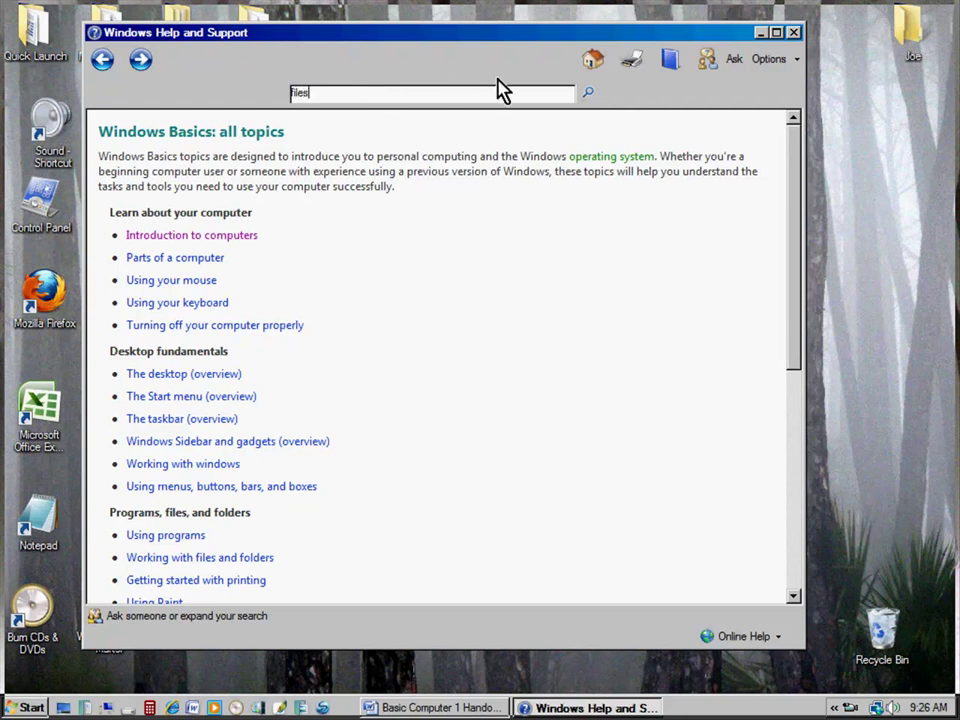
pyautogui.click(589, 95)
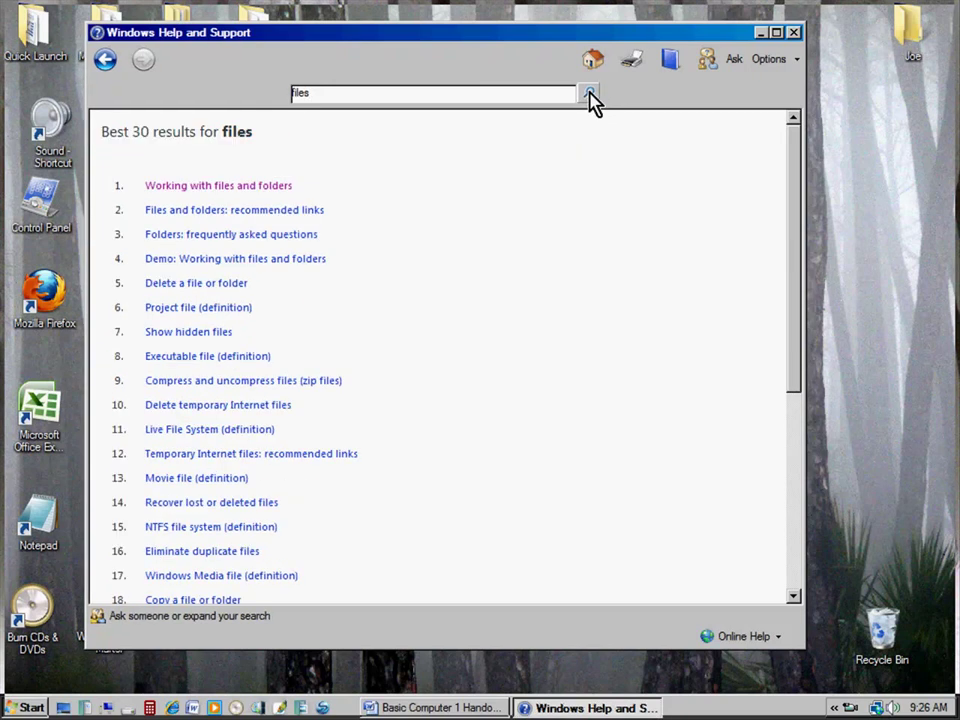
pyautogui.click(245, 188)
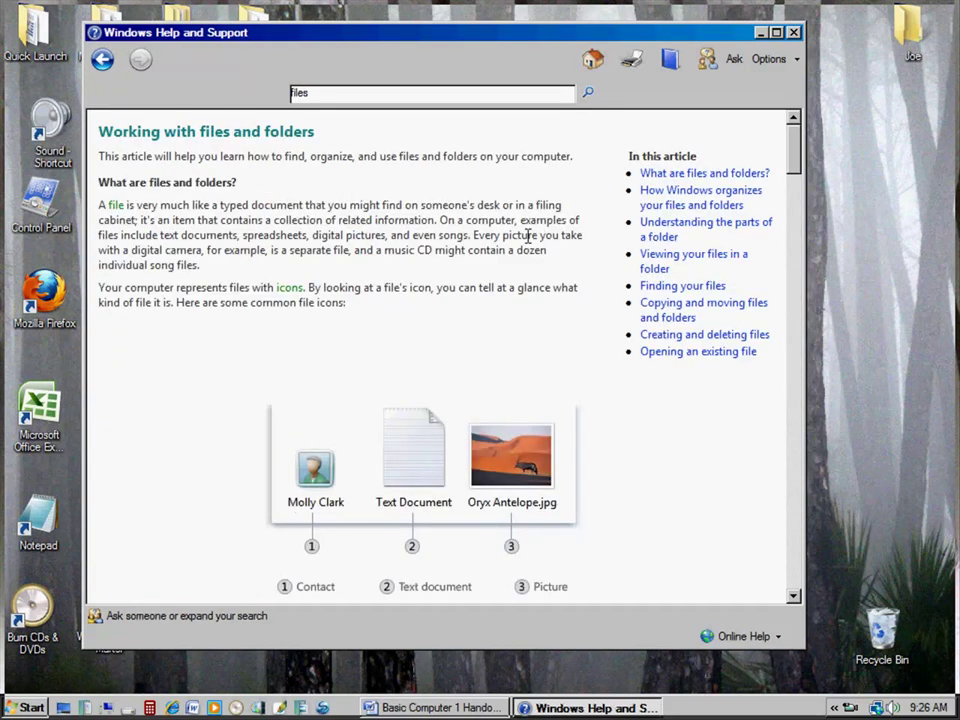
# Read through the Working with files and folders article, from file and folder basics to finding files, and return to its beginning.
pyautogui.scroll(-5, 237, 240)
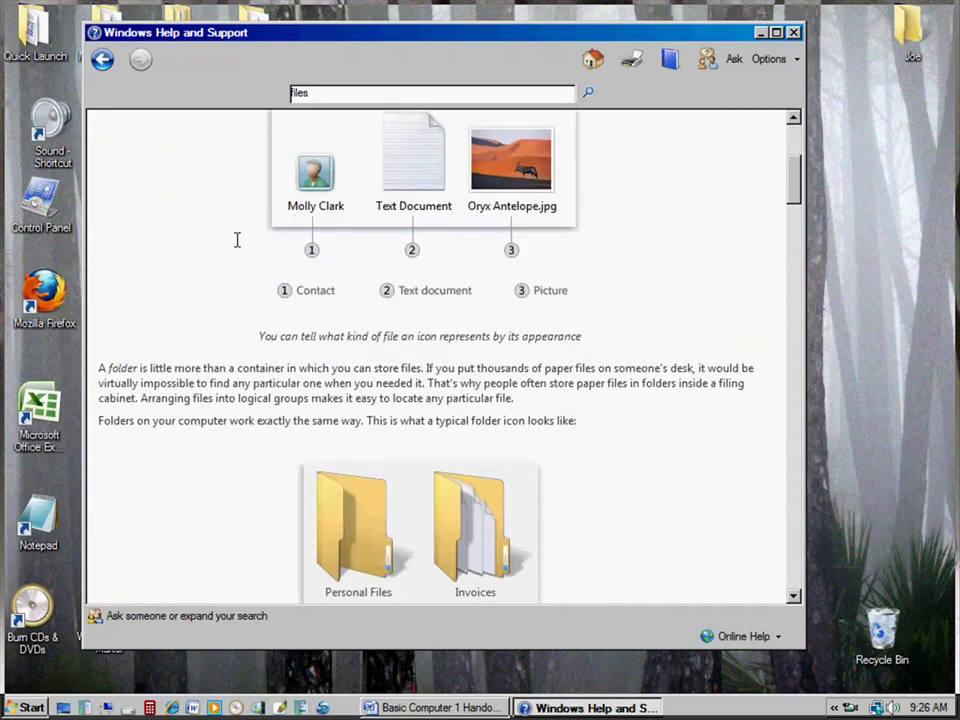
pyautogui.scroll(-5, 237, 240)
pyautogui.scroll(-3, 237, 240)
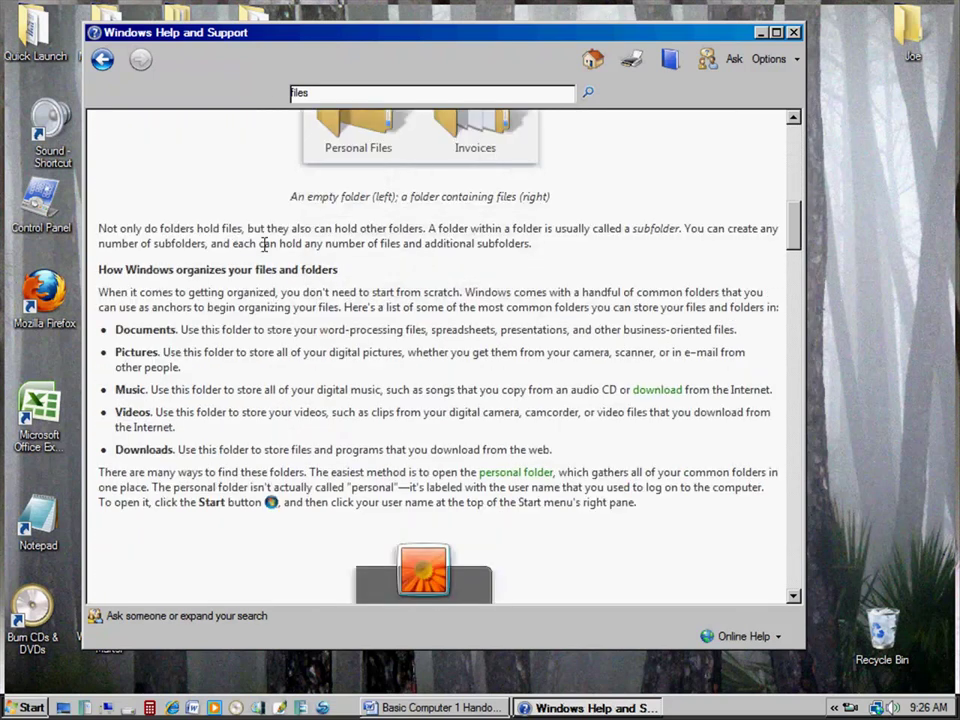
pyautogui.scroll(-4, 586, 290)
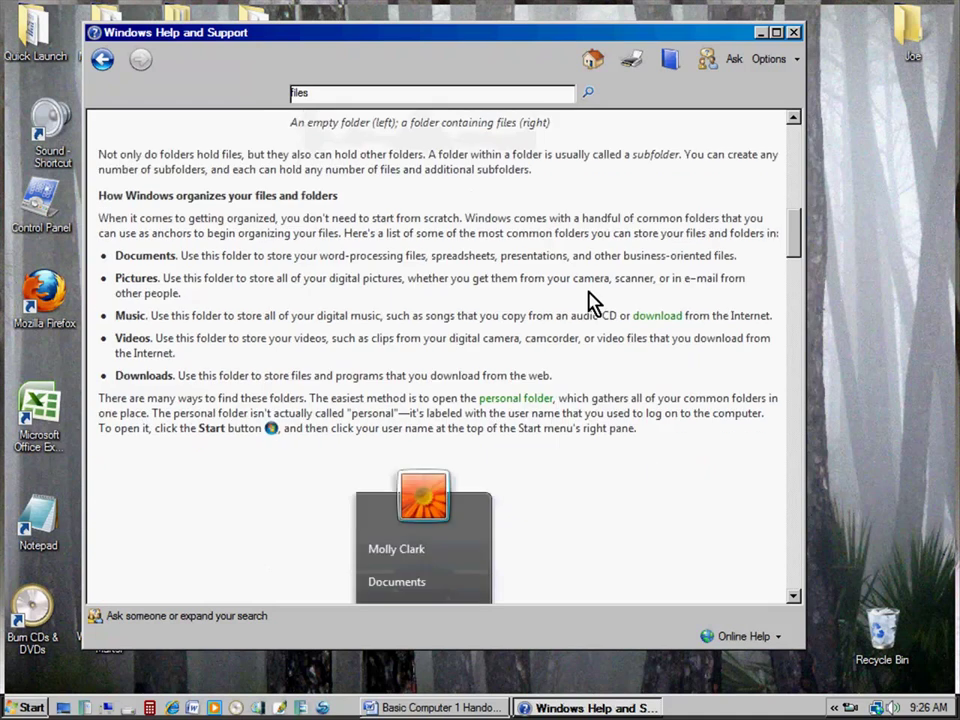
pyautogui.scroll(-14, 590, 285)
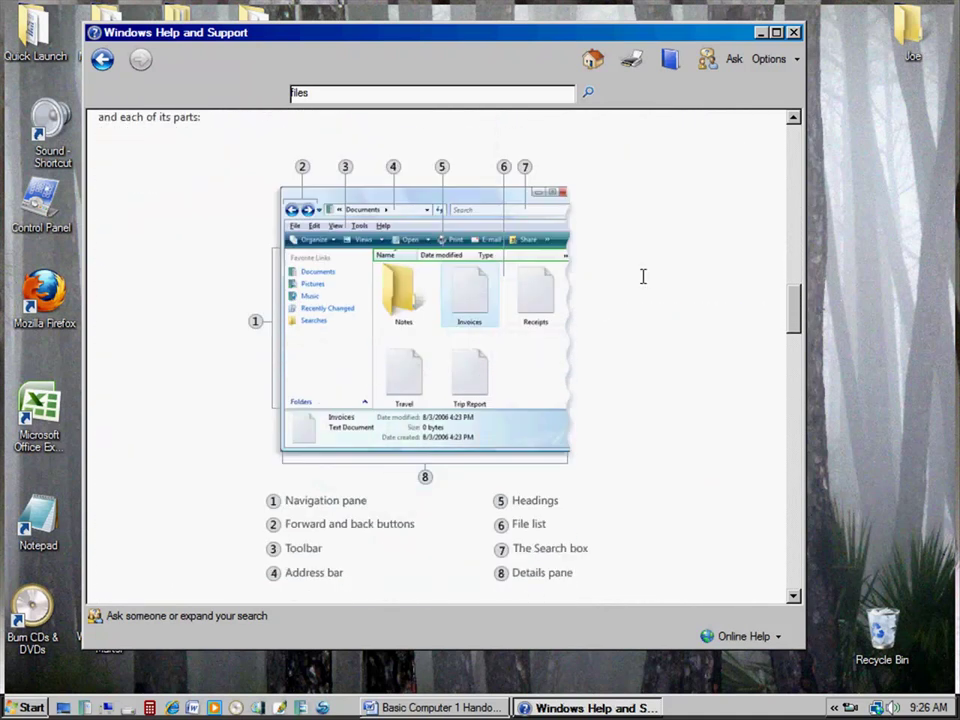
pyautogui.scroll(-9, 643, 278)
pyautogui.scroll(-7, 646, 288)
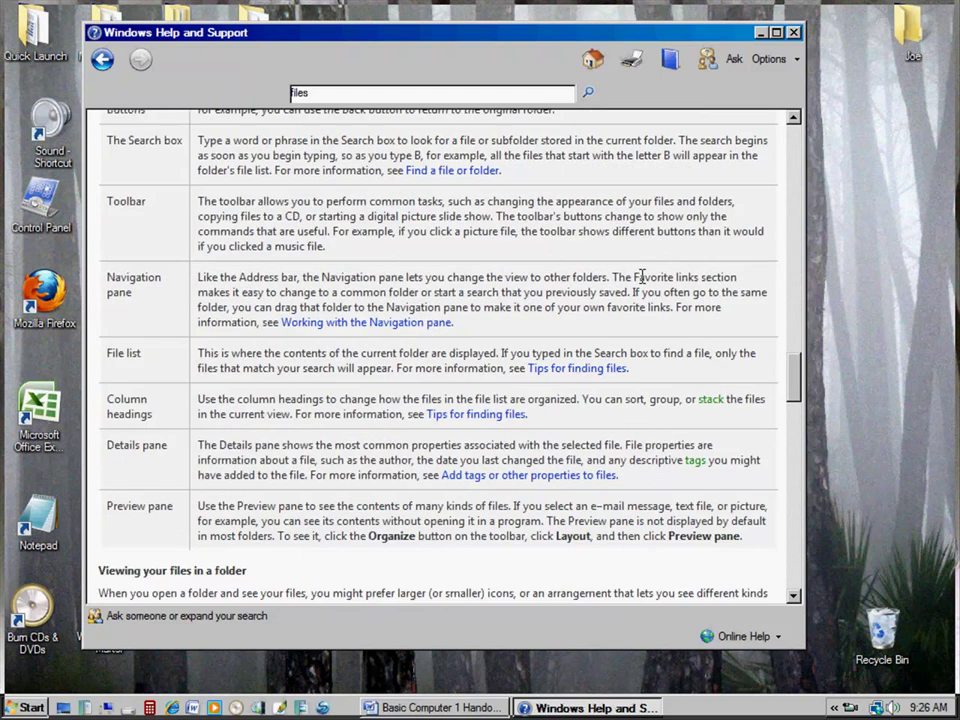
pyautogui.scroll(-18, 641, 276)
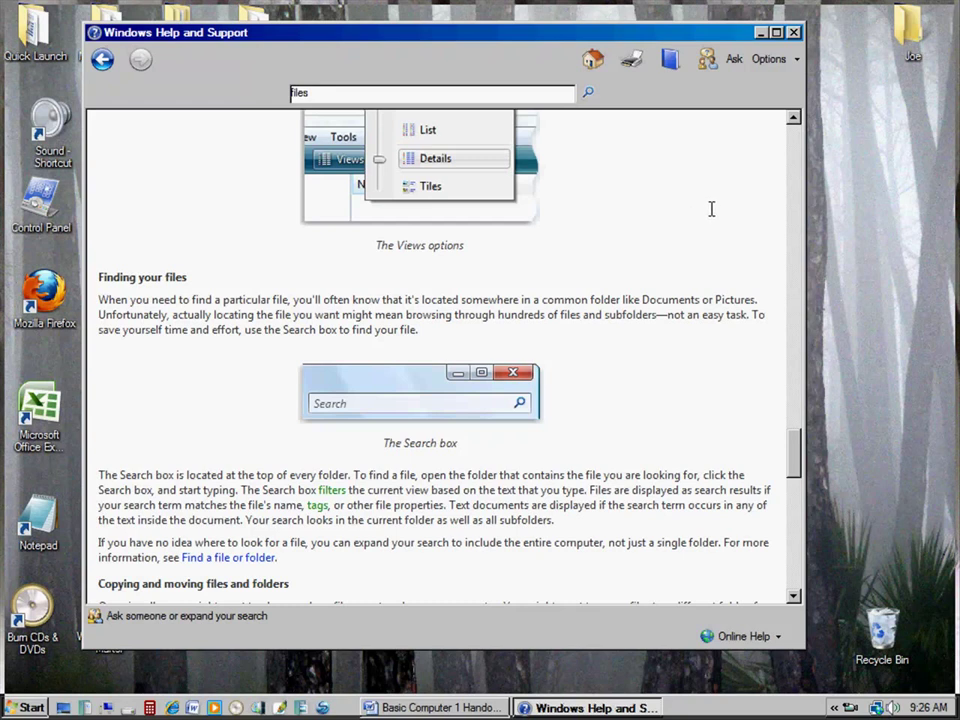
pyautogui.scroll(10, 711, 208)
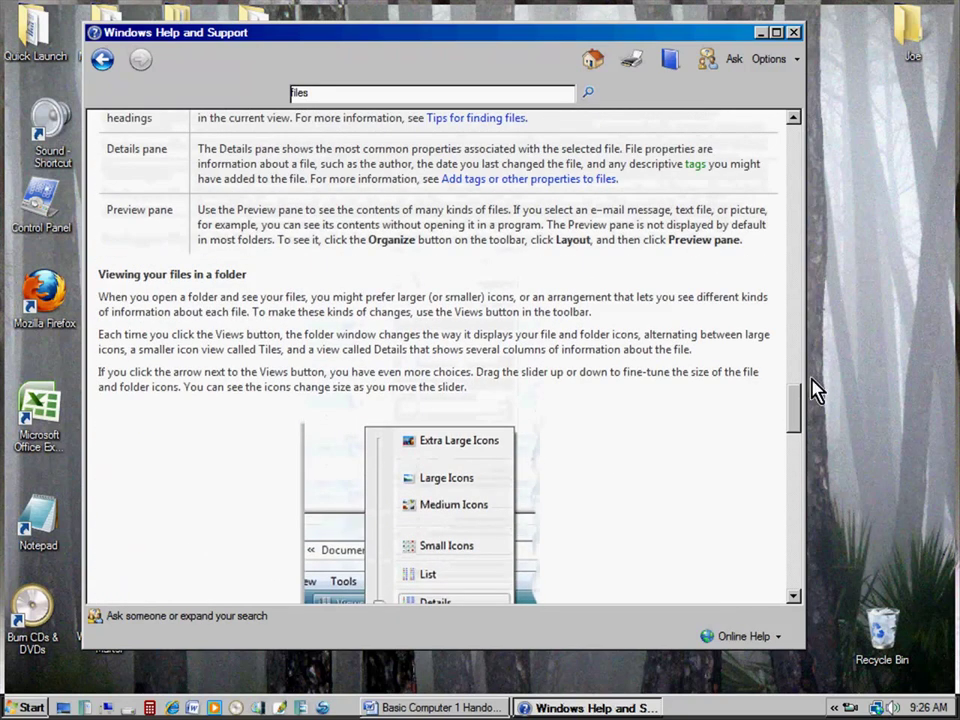
pyautogui.moveTo(795, 410); pyautogui.dragTo(793, 140)
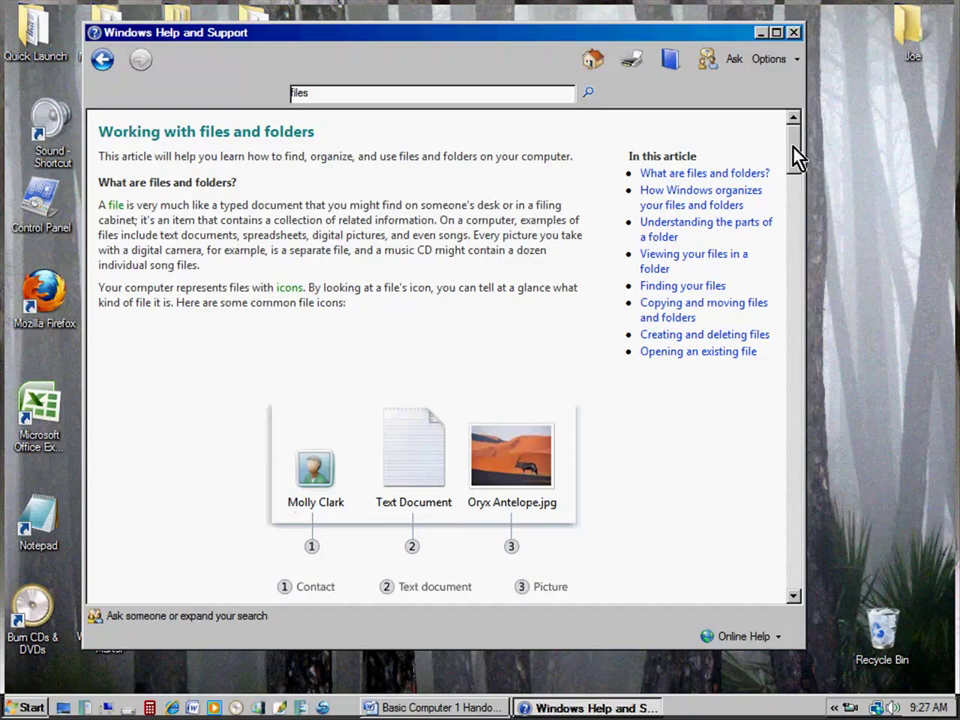
pyautogui.moveTo(797, 155); pyautogui.dragTo(792, 378)
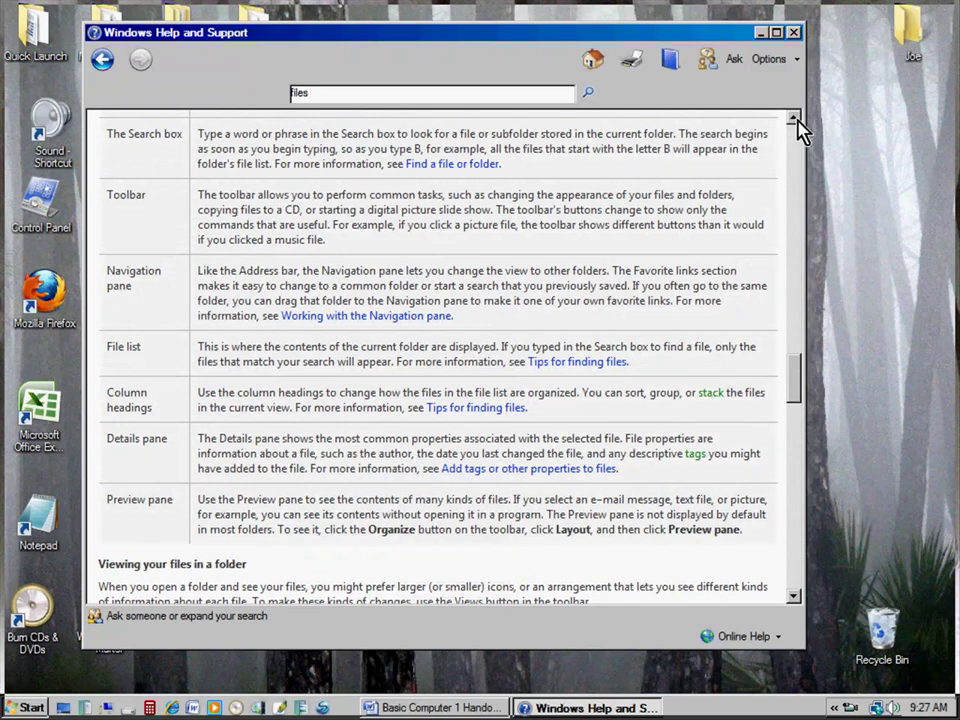
pyautogui.scroll(15, 797, 128)
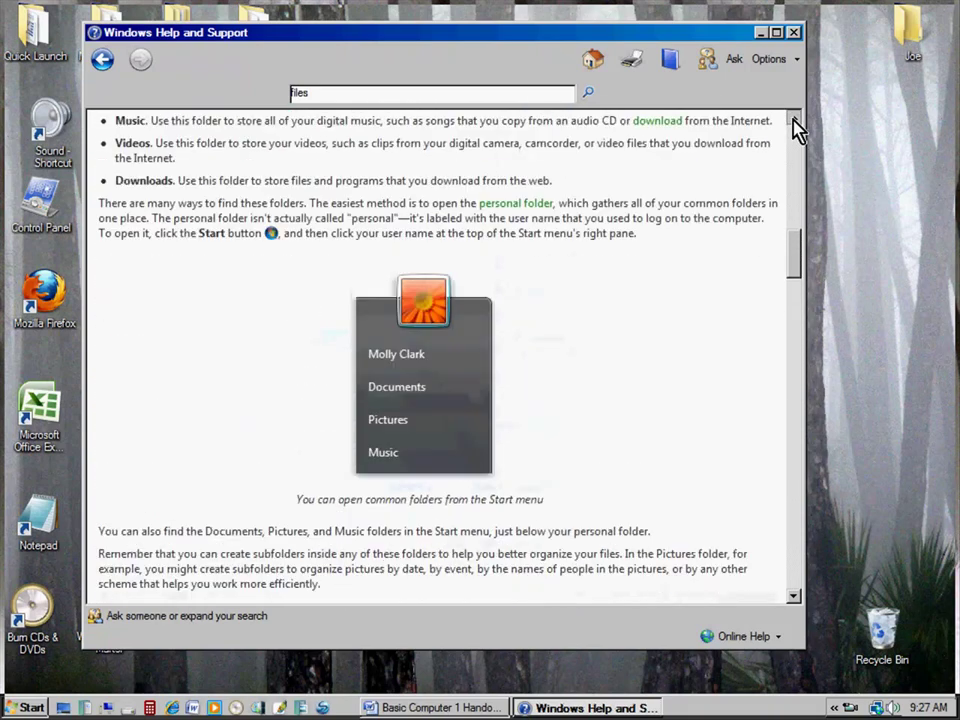
pyautogui.scroll(5, 797, 128)
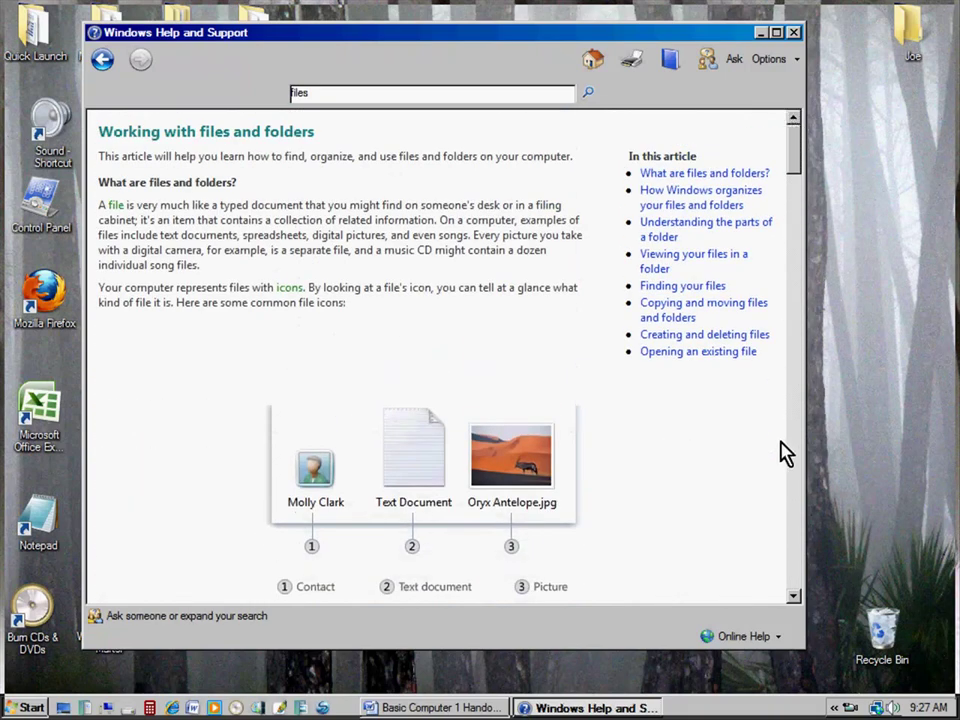
pyautogui.scroll(-15, 797, 603)
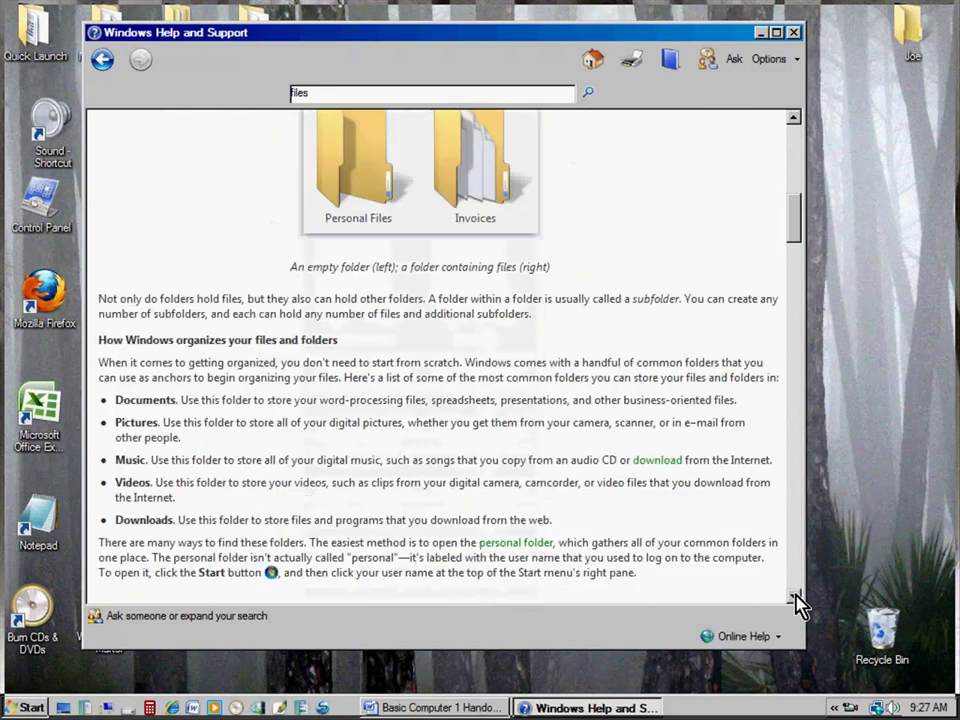
pyautogui.click(797, 530)
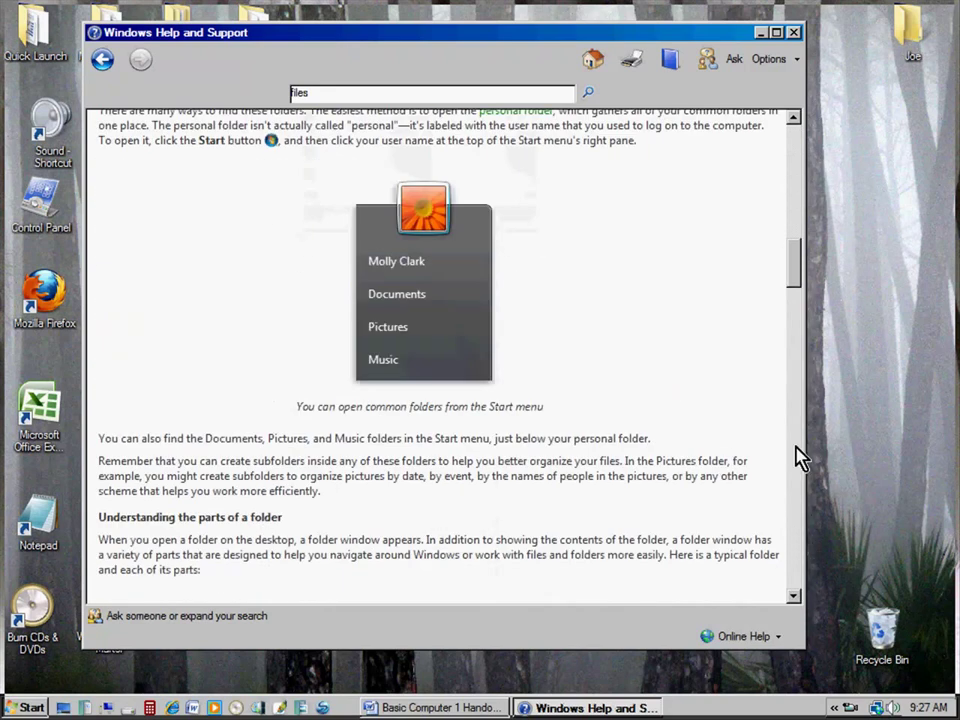
pyautogui.click(799, 214)
pyautogui.moveTo(795, 214); pyautogui.dragTo(789, 139)
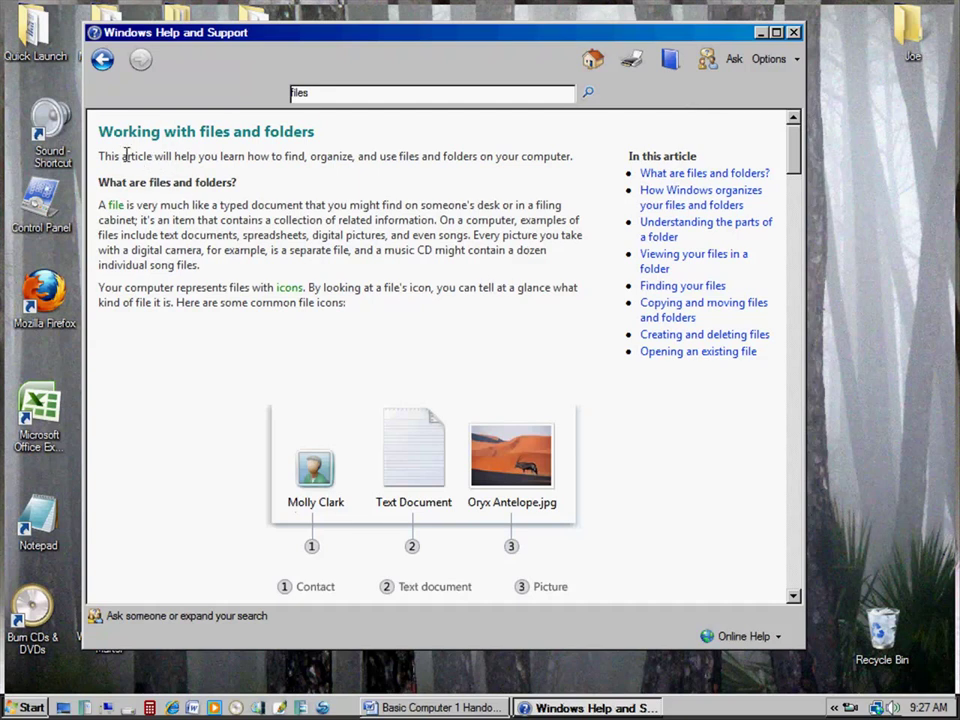
# Narrow the Help window to about half the screen width and place it on the right half of the desktop.
pyautogui.moveTo(803, 648); pyautogui.dragTo(582, 636)
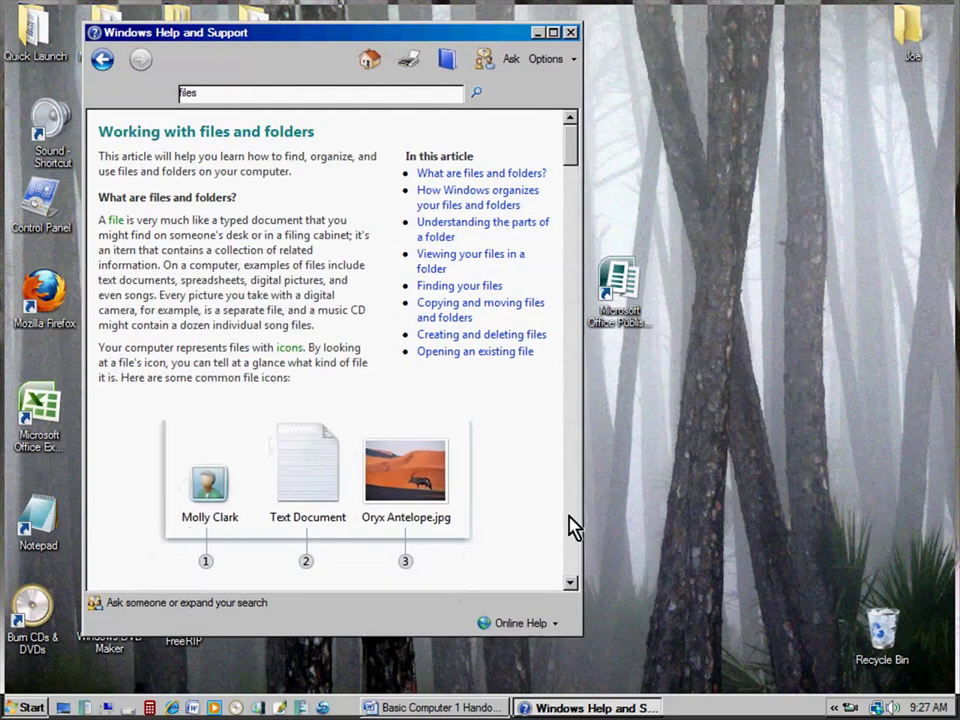
pyautogui.moveTo(238, 36); pyautogui.dragTo(628, 28)
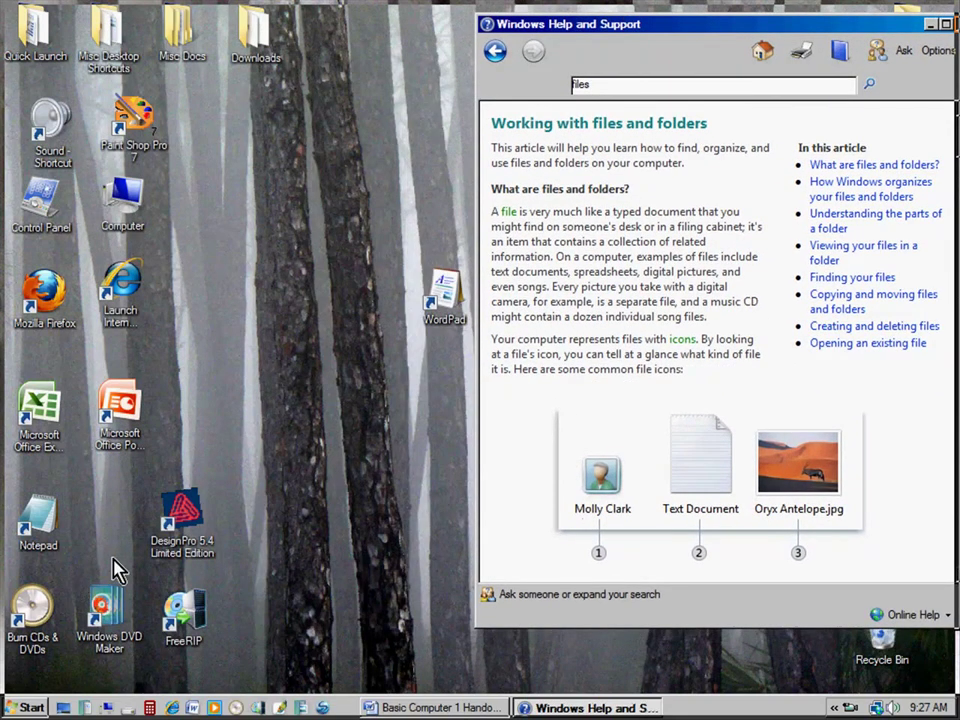
# Launch WordPad, fit its window to the left half of the desktop beside Help, and write "How to save" in the blank document.
pyautogui.click(445, 293)
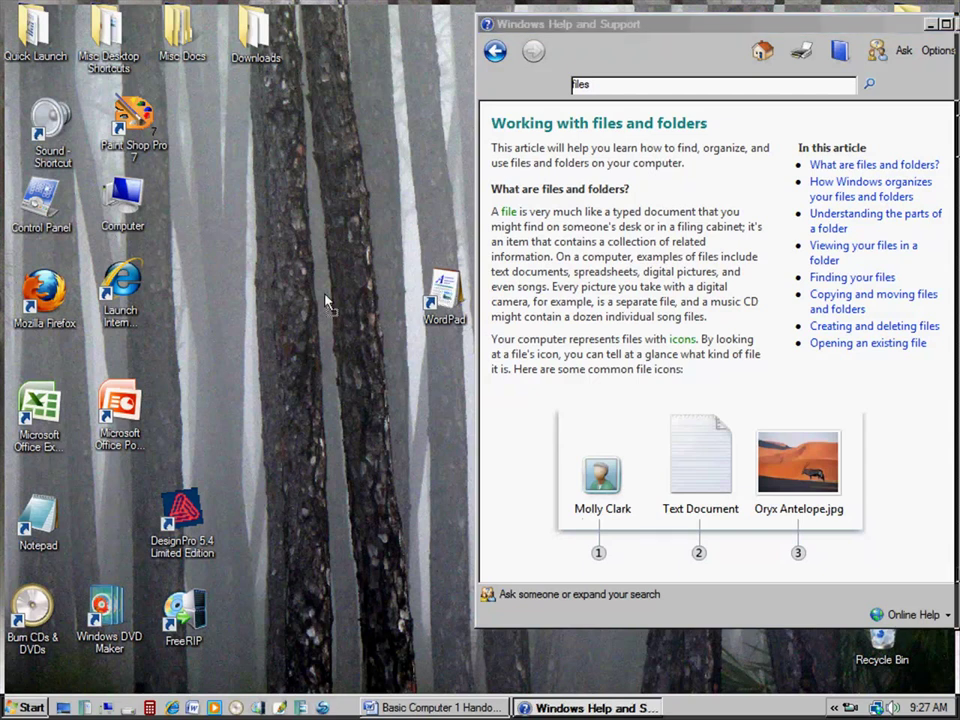
pyautogui.moveTo(445, 293); pyautogui.dragTo(335, 305)
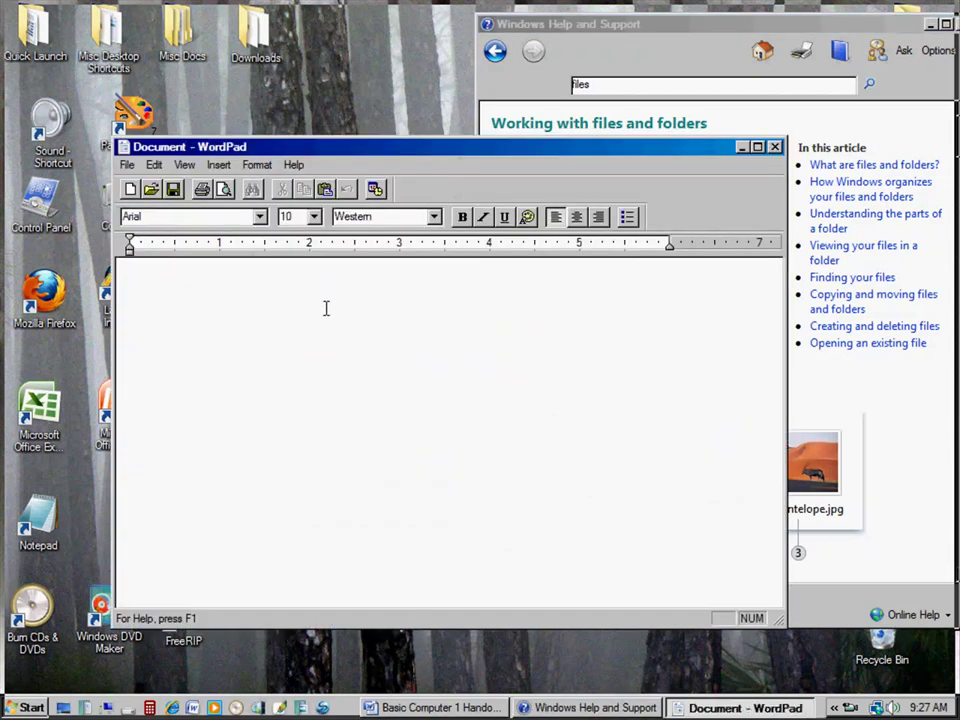
pyautogui.moveTo(786, 535); pyautogui.dragTo(553, 515)
pyautogui.moveTo(281, 150); pyautogui.dragTo(167, 30)
pyautogui.moveTo(439, 546); pyautogui.dragTo(484, 632)
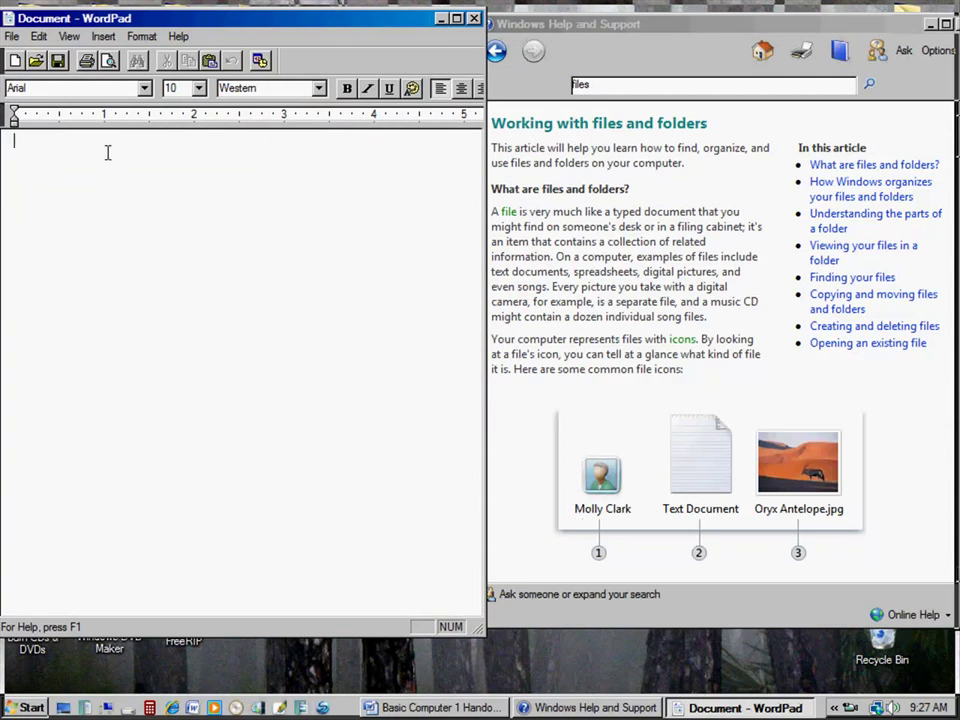
pyautogui.write('How to save')
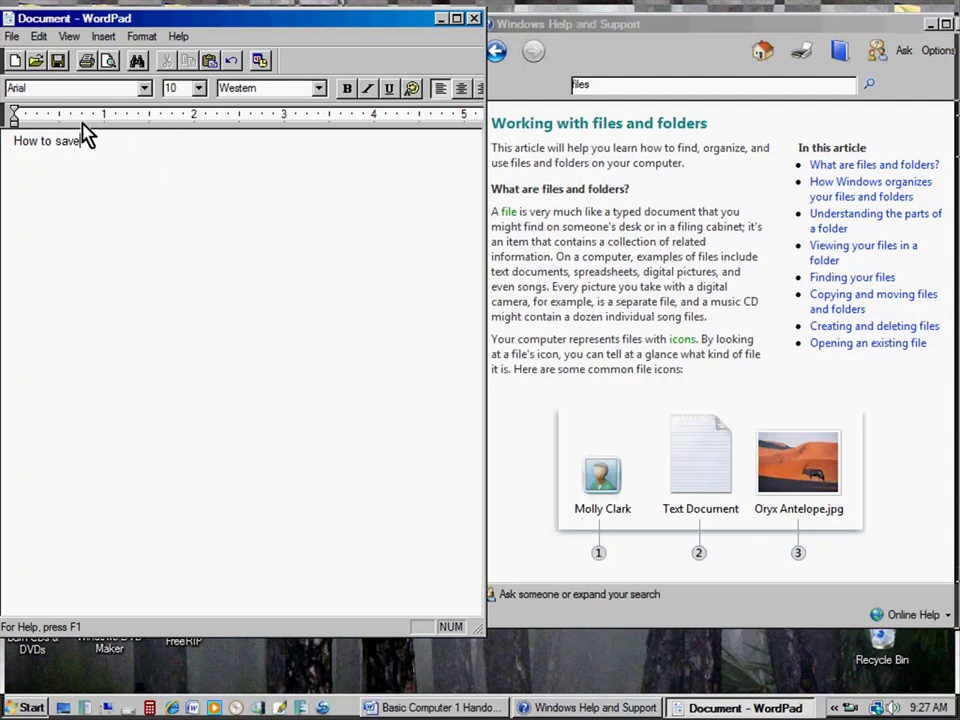
# View the document's Save As dialog alongside the Help article, switching between the two windows, and leave the document unsaved.
pyautogui.click(9, 36)
pyautogui.click(32, 87)
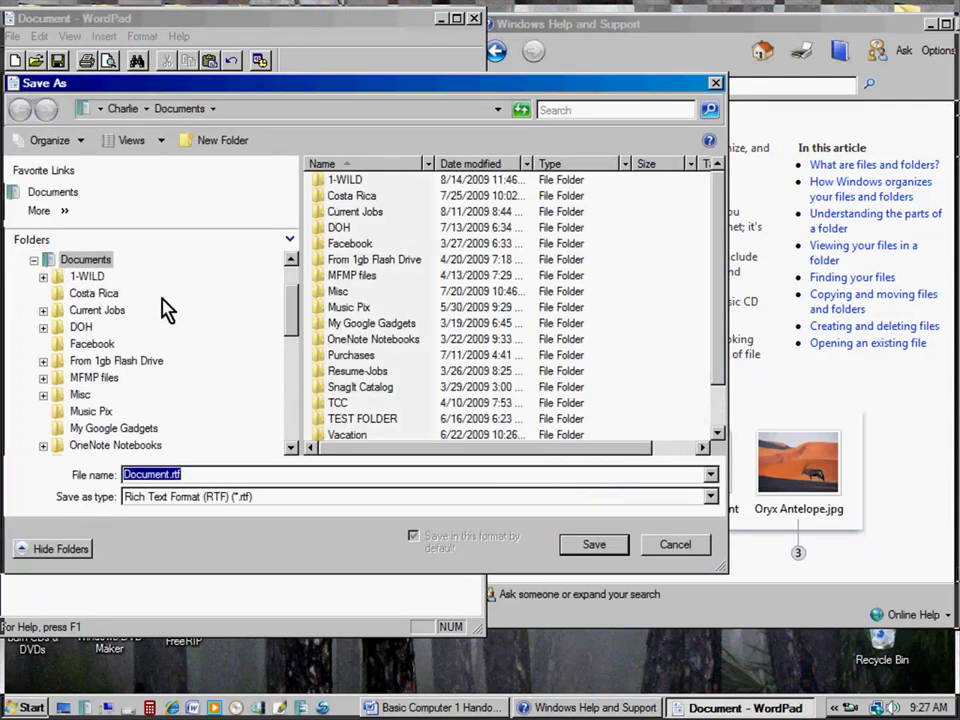
pyautogui.click(589, 26)
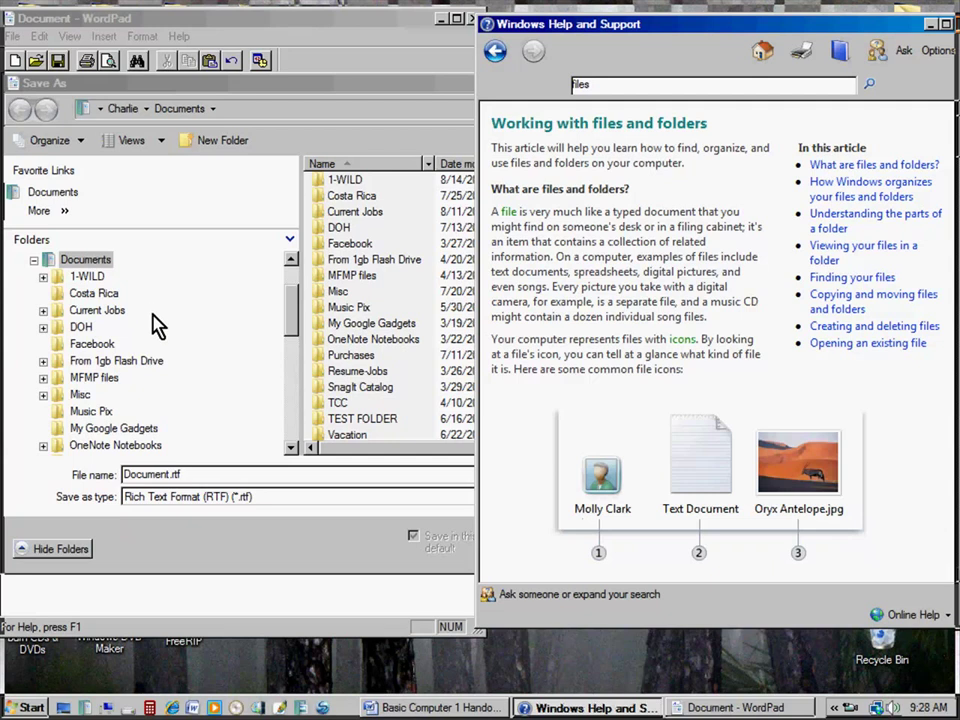
pyautogui.click(345, 86)
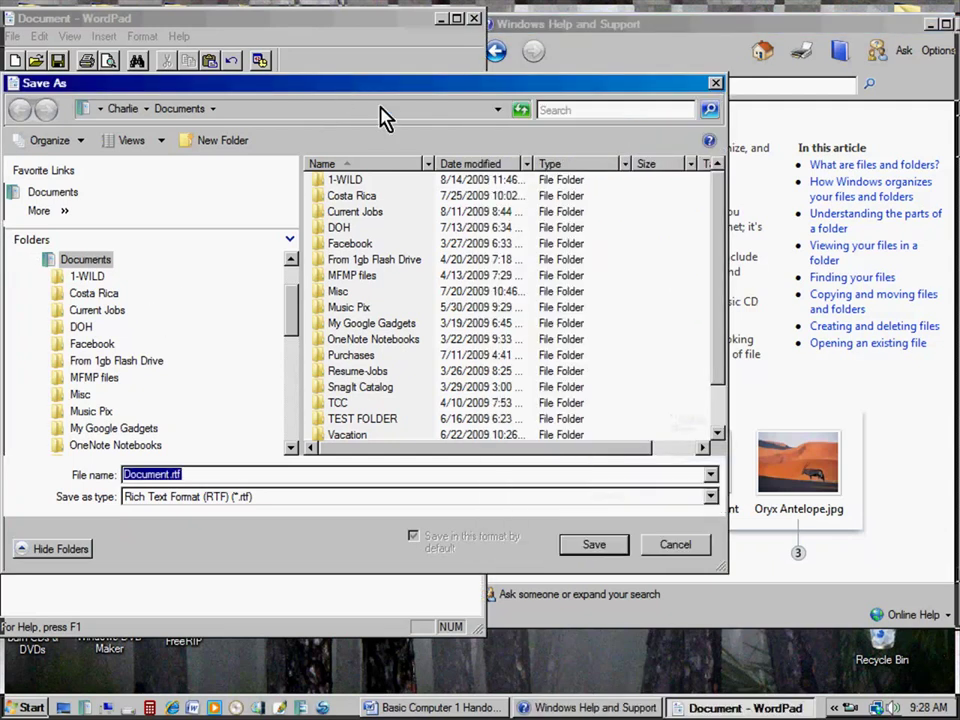
pyautogui.click(676, 549)
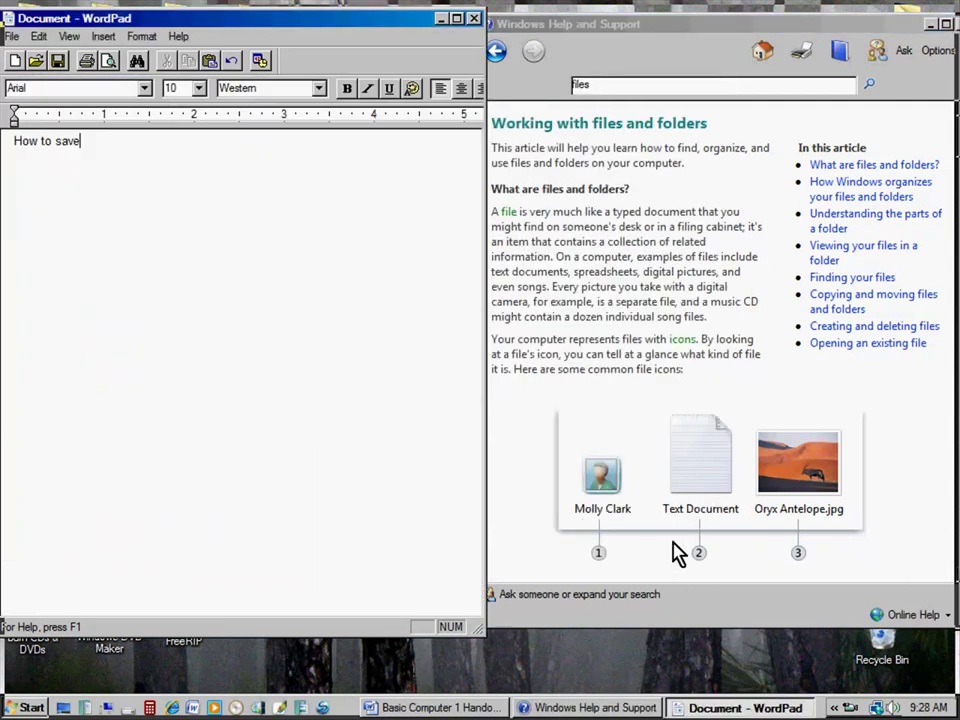
# Close WordPad without saving the "How to save" document, and close the Windows Help and Support window.
pyautogui.click(475, 19)
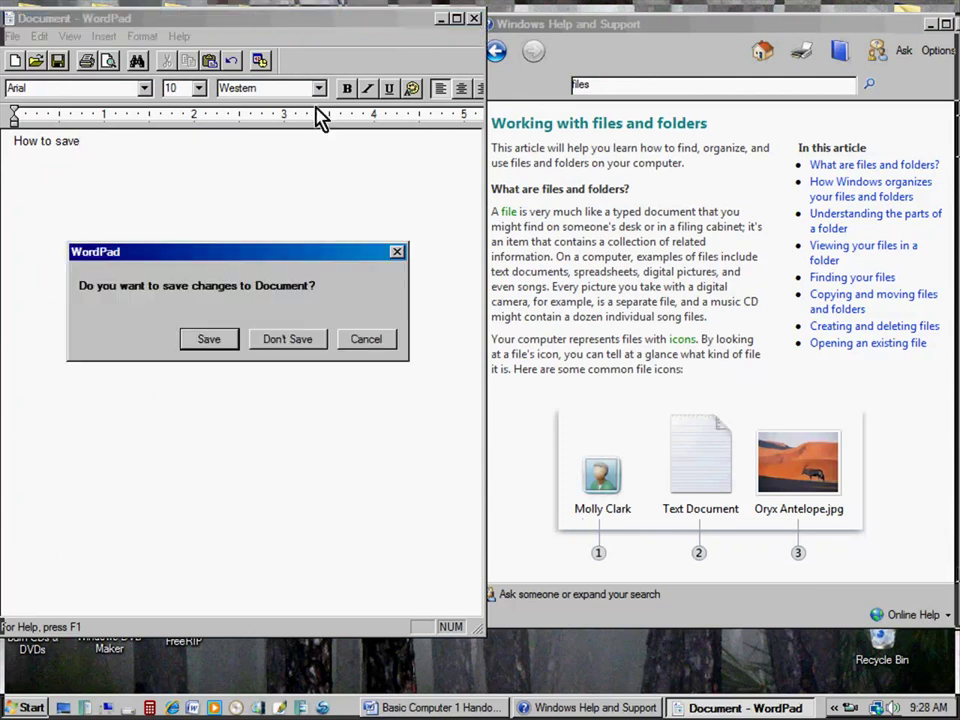
pyautogui.click(280, 344)
pyautogui.moveTo(598, 26); pyautogui.dragTo(351, 33)
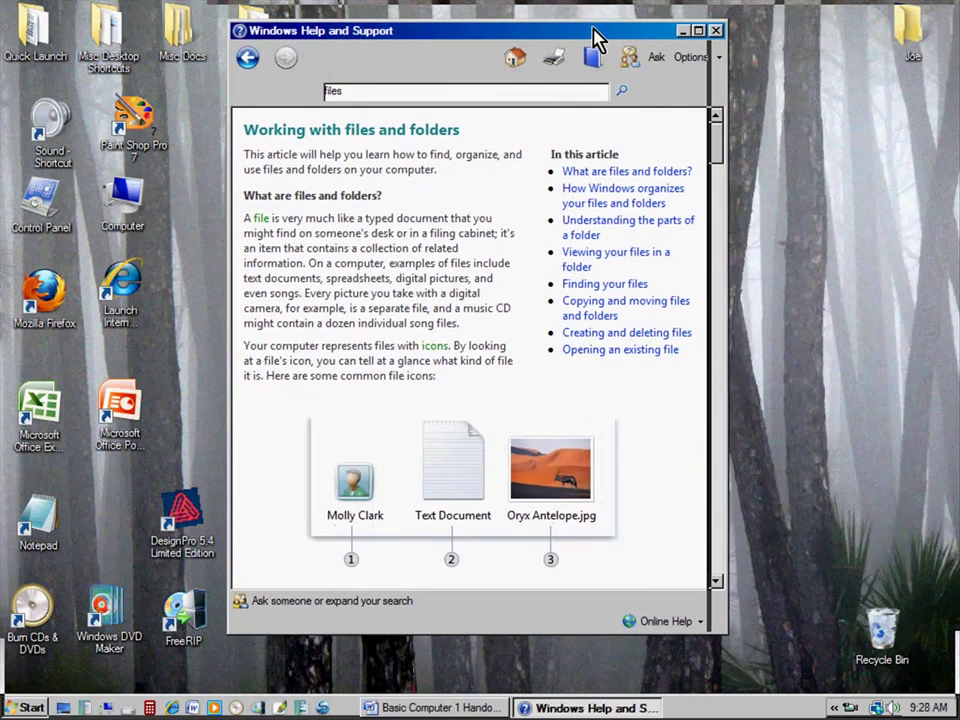
pyautogui.click(718, 33)
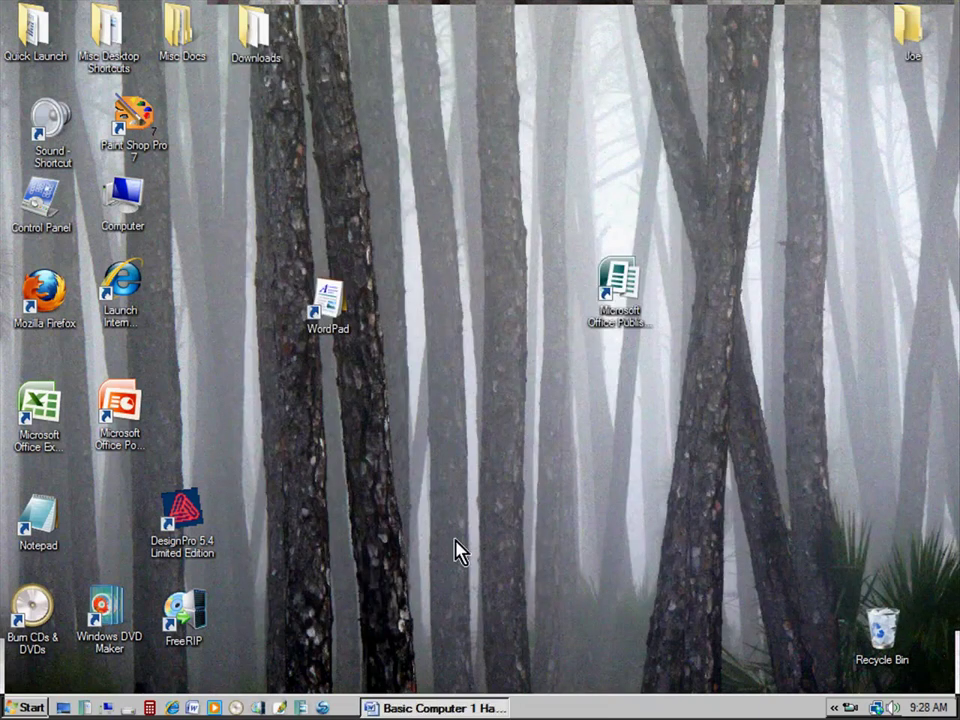
# Switch to Word, view the cover page of Basic Computer 1 Handout May 2009.doc down to its library credits, and close it without saving changes.
pyautogui.click(437, 708)
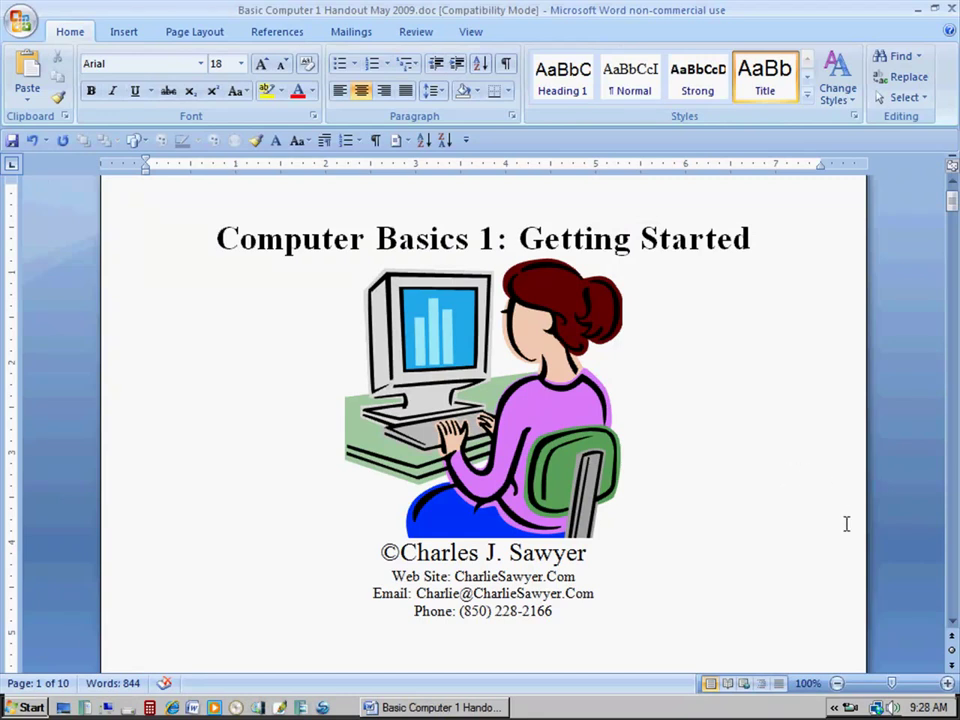
pyautogui.click(953, 627)
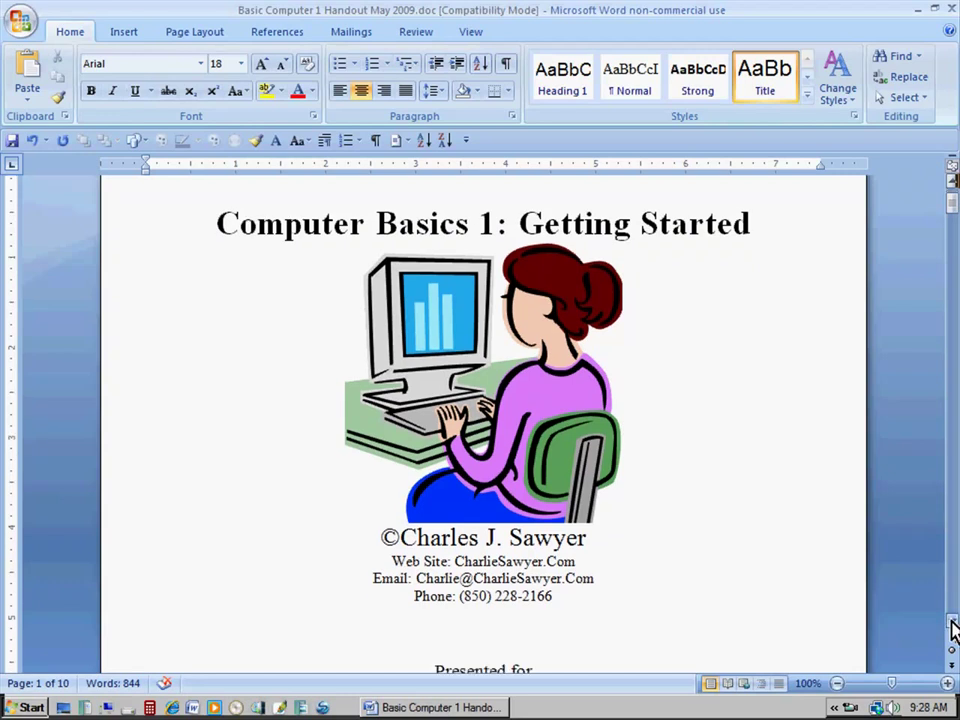
pyautogui.click(953, 627)
pyautogui.click(953, 627)
pyautogui.click(953, 627)
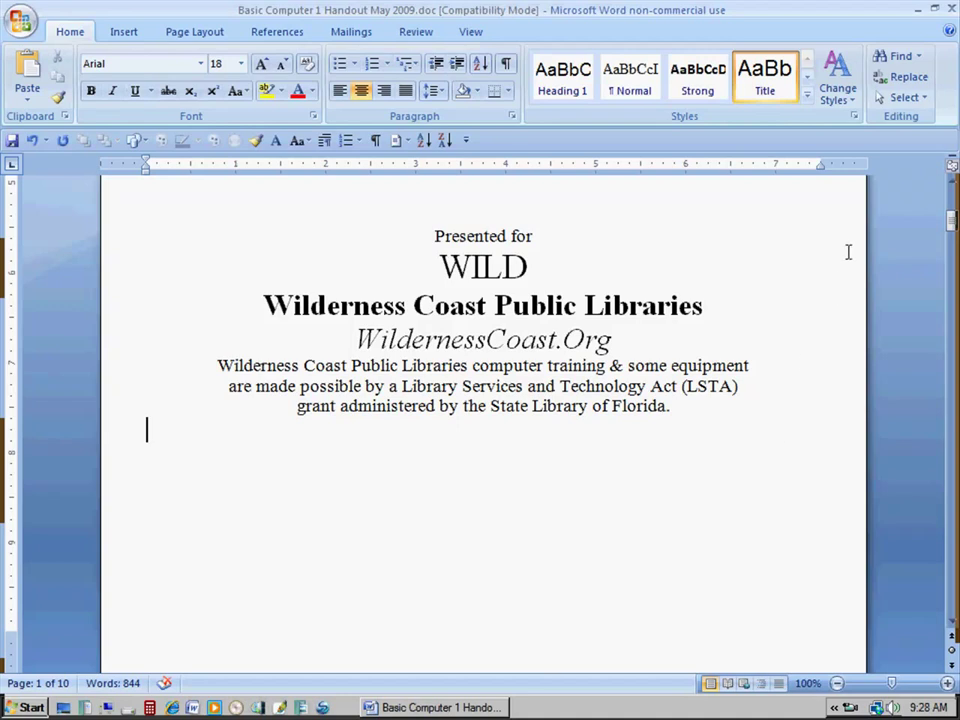
pyautogui.click(949, 9)
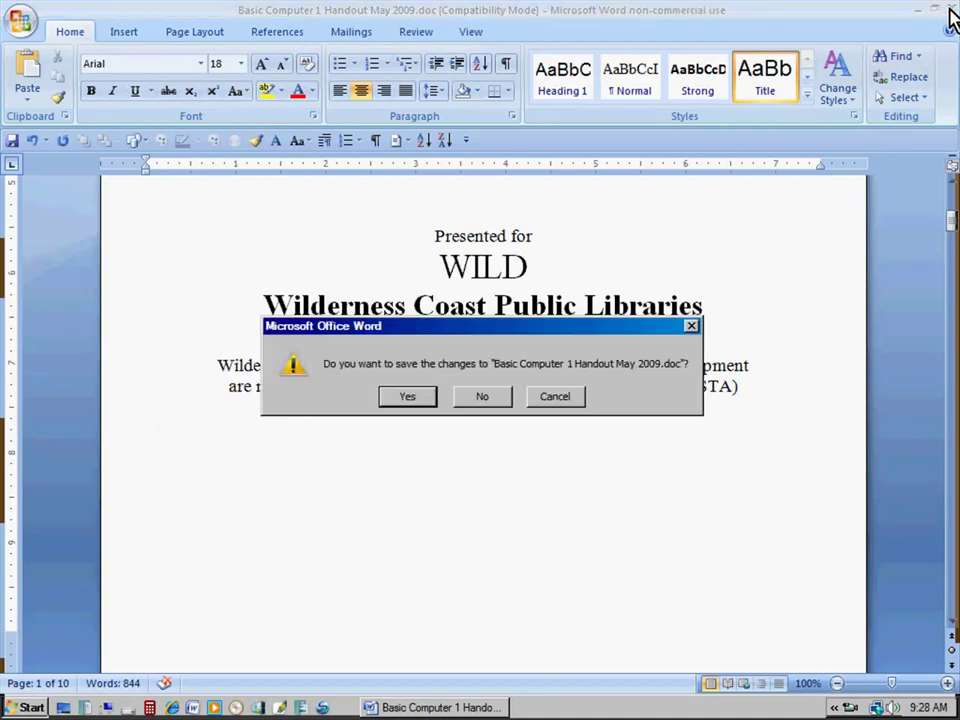
pyautogui.click(488, 398)
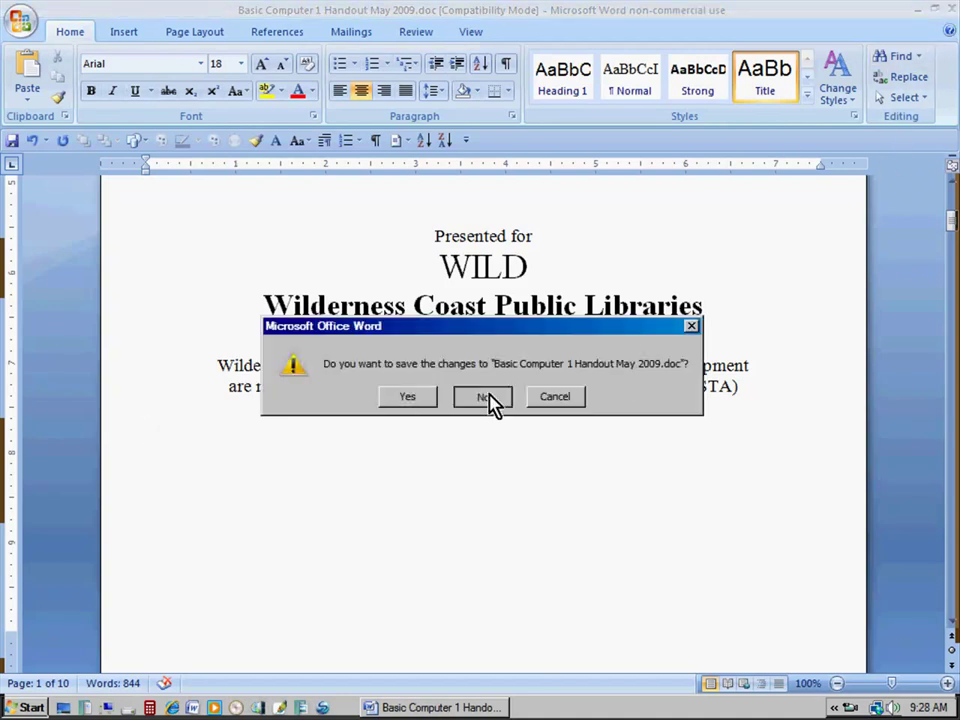